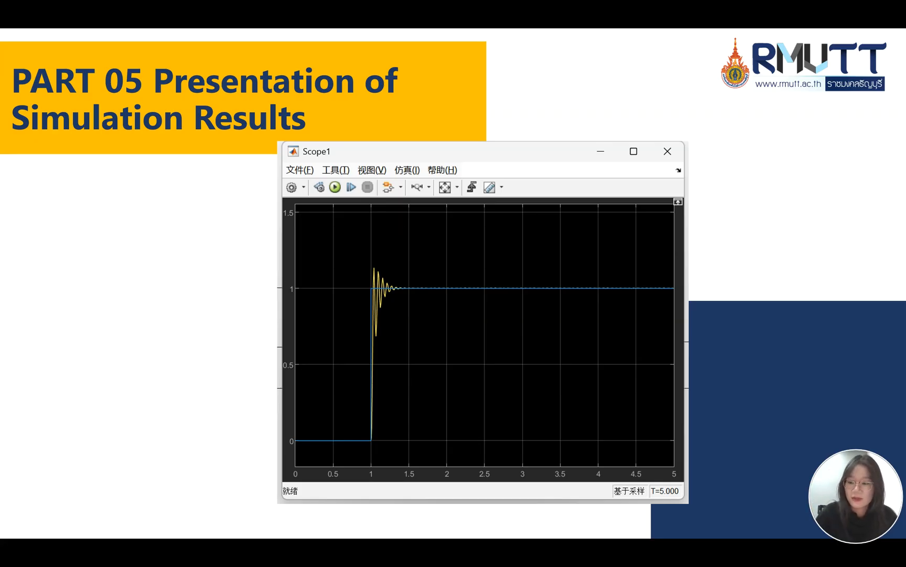
# Step: Leave the slide show, switch to Simulink, and create a new blank model in a maximized window
pyautogui.press('Escape')
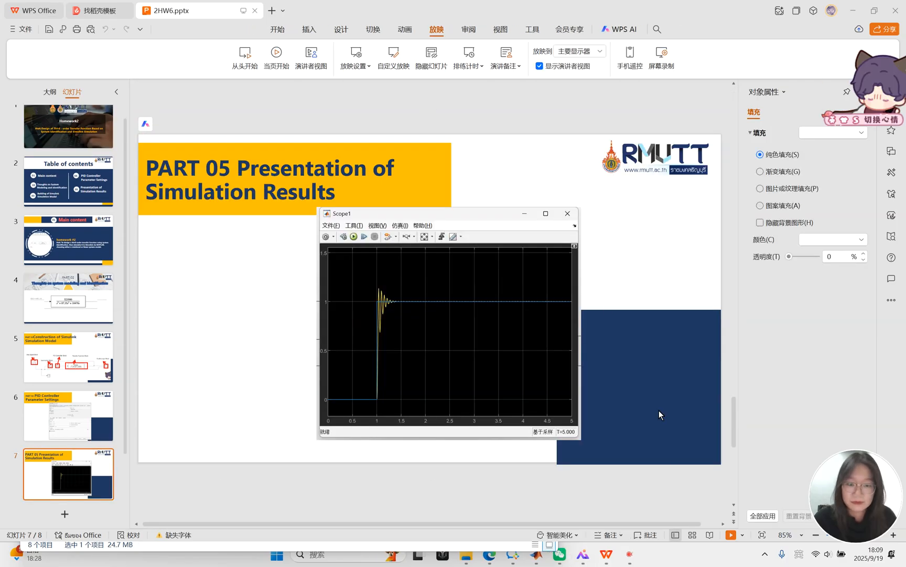
pyautogui.moveTo(536, 554)
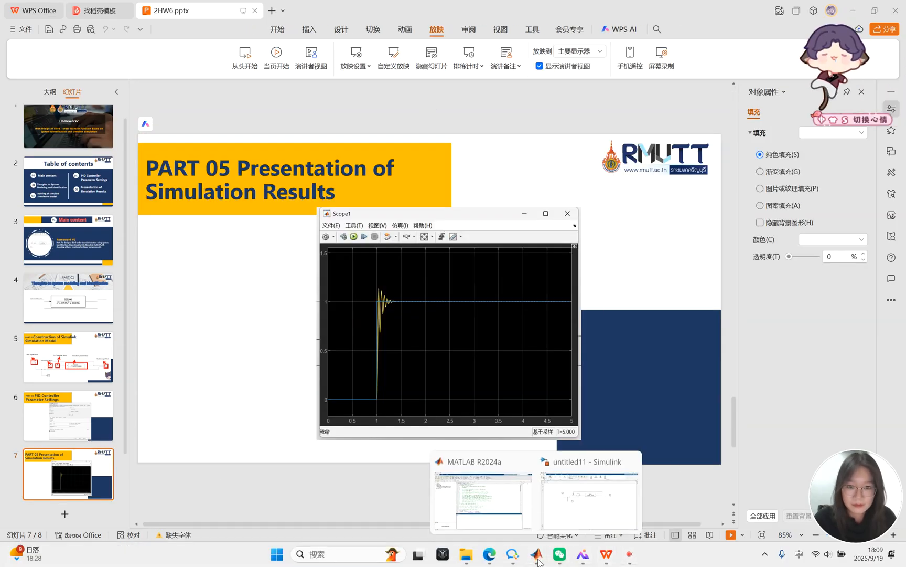
pyautogui.click(595, 515)
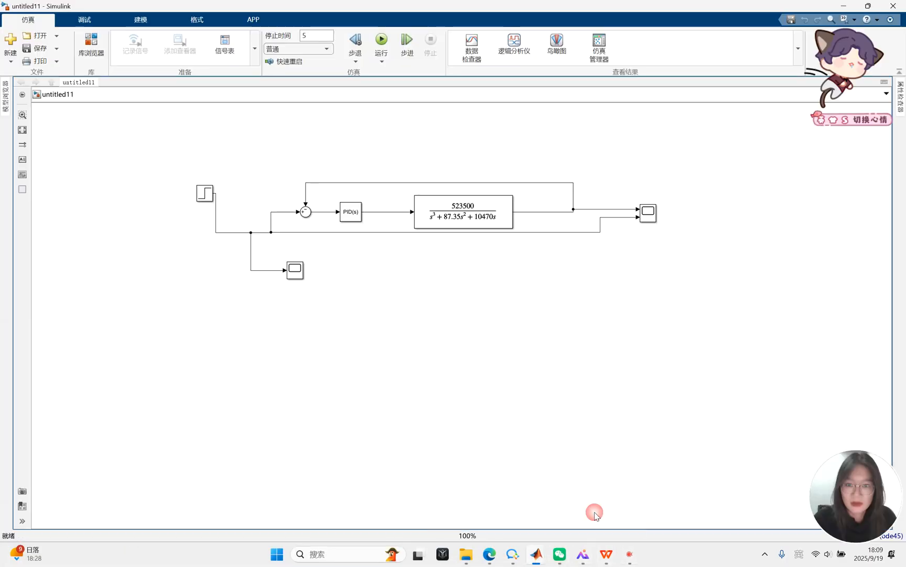
pyautogui.click(13, 45)
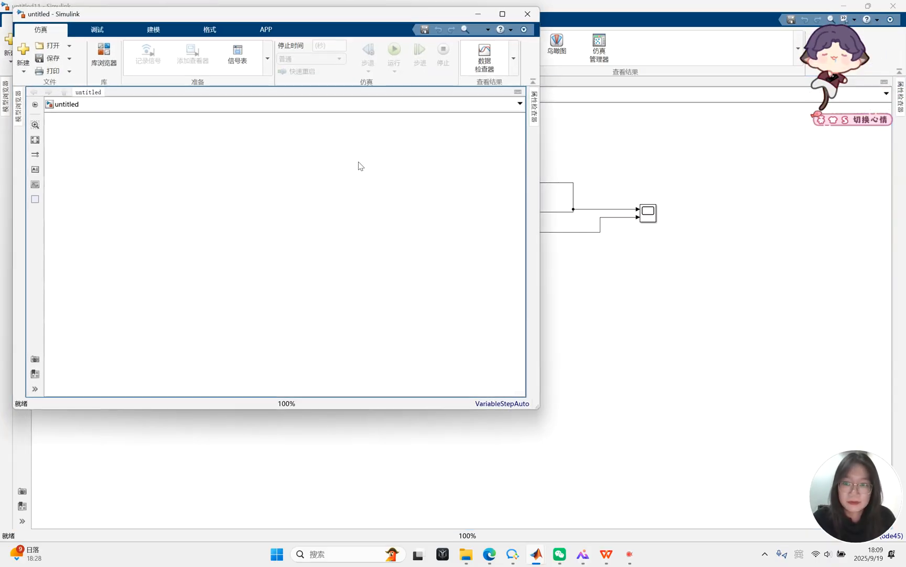
pyautogui.click(502, 14)
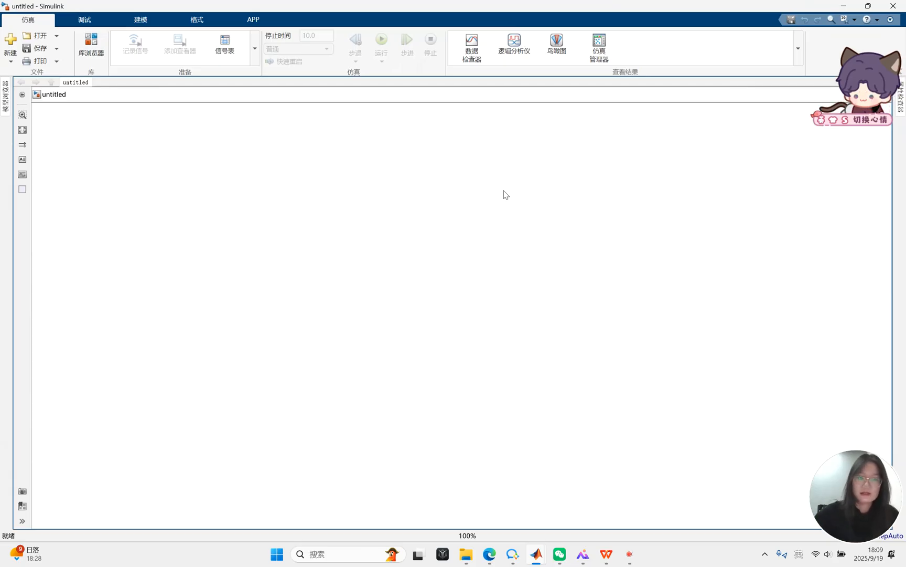
# Step: Open the Library Browser and search the block library for "step"
pyautogui.click(84, 44)
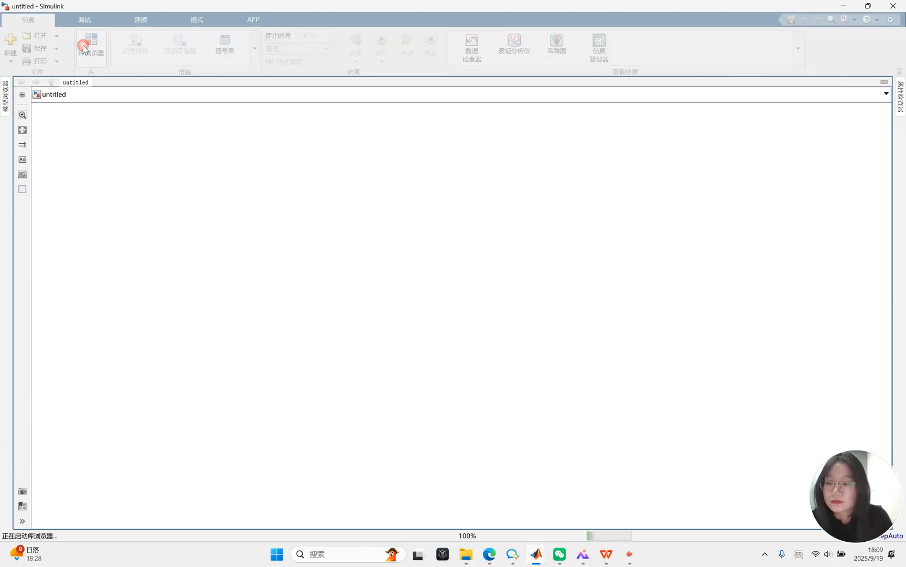
pyautogui.click(62, 95)
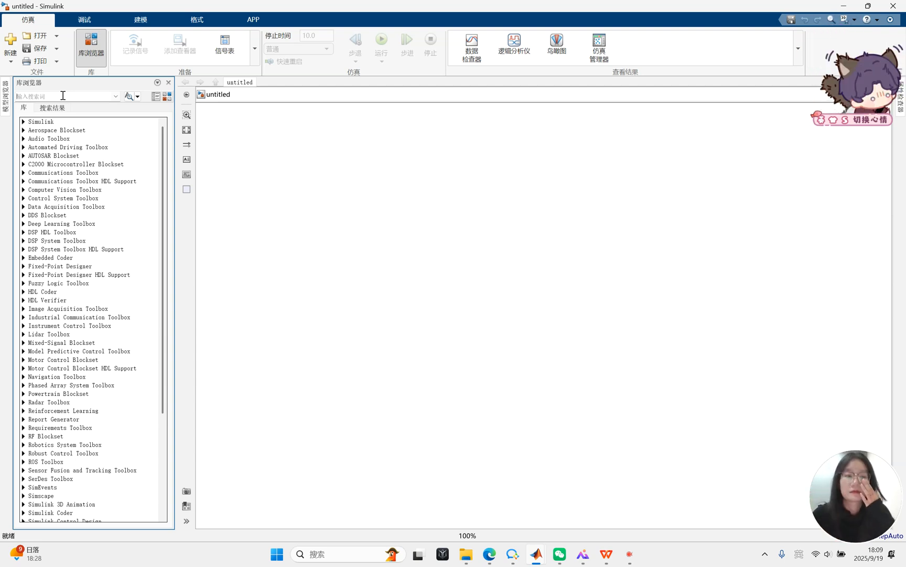
pyautogui.click(62, 96)
pyautogui.write('step')
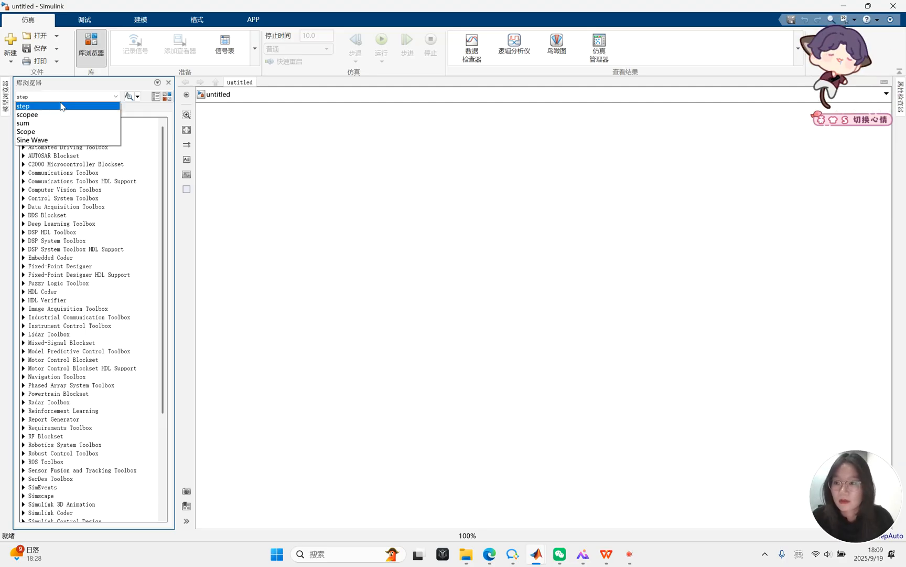
pyautogui.click(61, 106)
pyautogui.click(132, 97)
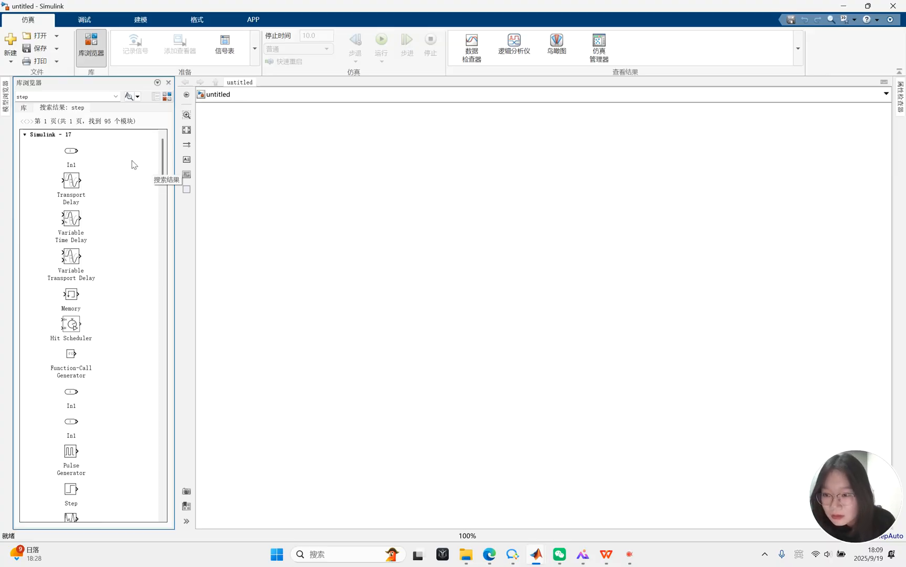
# Step: Find the Step block among the Simulink search results and place it in the left part of the canvas
pyautogui.scroll(-1, 117, 151)
pyautogui.scroll(1, 124, 170)
pyautogui.scroll(-2, 125, 170)
pyautogui.scroll(-2, 124, 170)
pyautogui.scroll(-2, 92, 388)
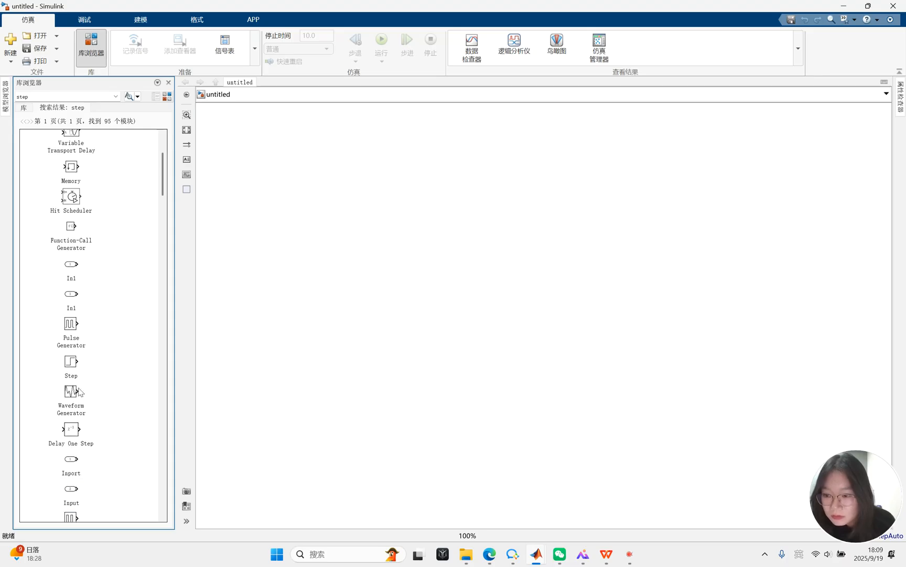
pyautogui.click(73, 367)
pyautogui.moveTo(71, 366); pyautogui.dragTo(282, 246)
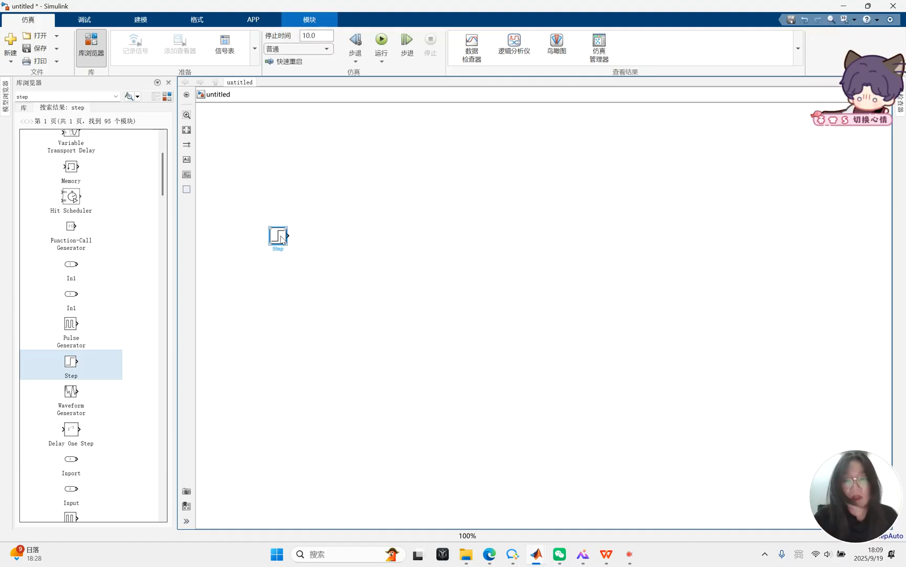
# Step: Search the library for Scope and add two Scope blocks, one far right of the Step block and one below-right of it
pyautogui.doubleClick(44, 99)
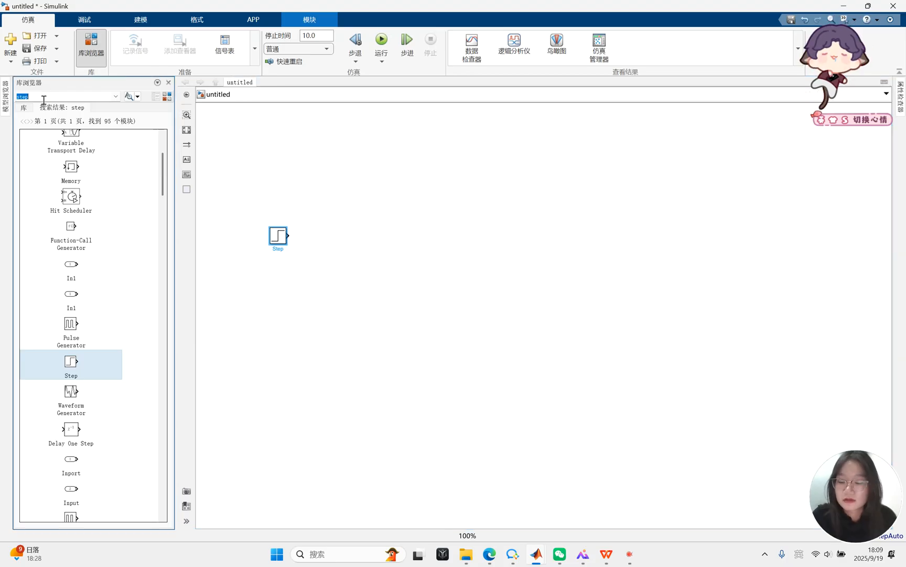
pyautogui.write('sco')
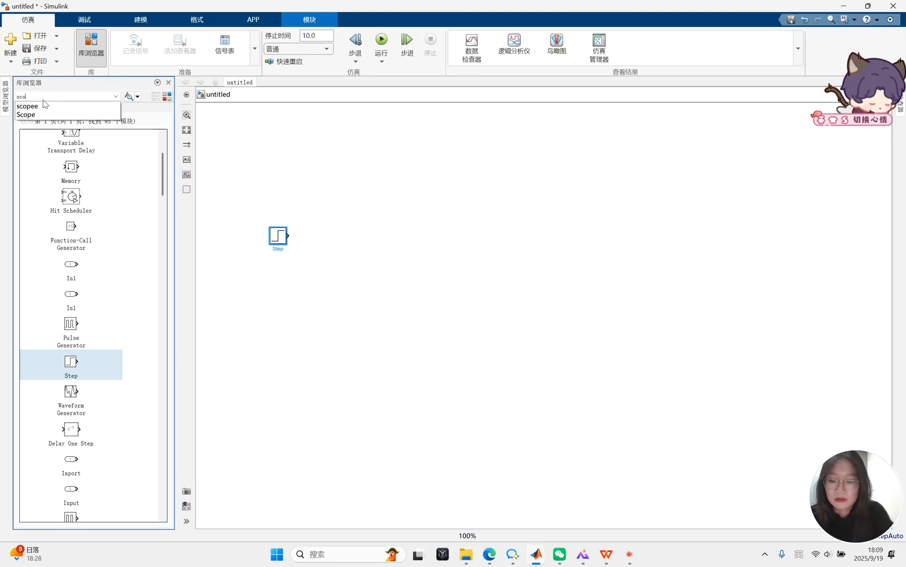
pyautogui.write('pe')
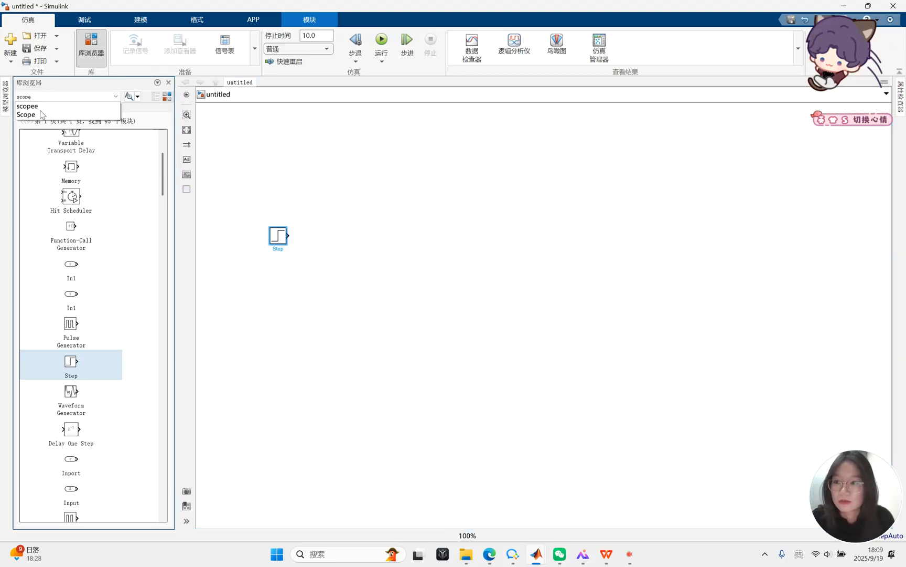
pyautogui.click(41, 115)
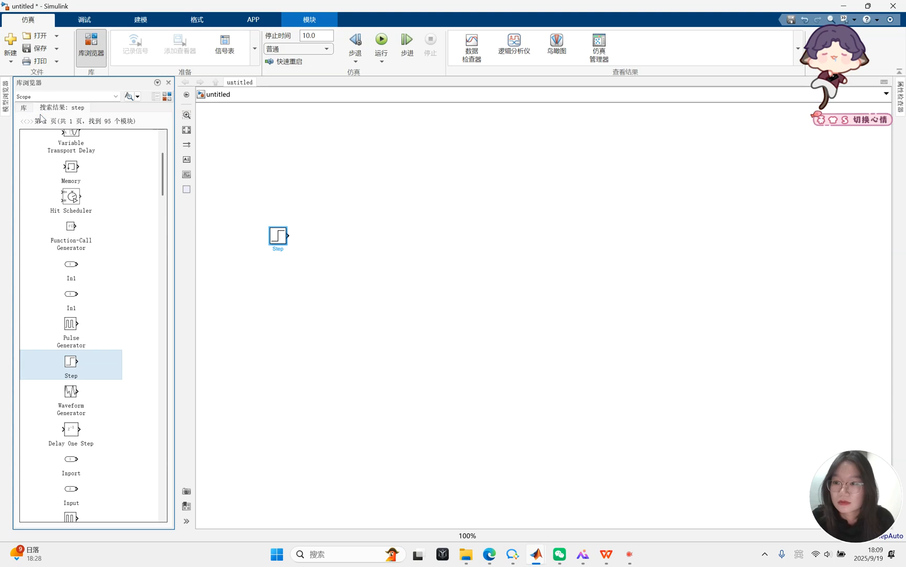
pyautogui.click(129, 96)
pyautogui.moveTo(79, 160); pyautogui.dragTo(673, 239)
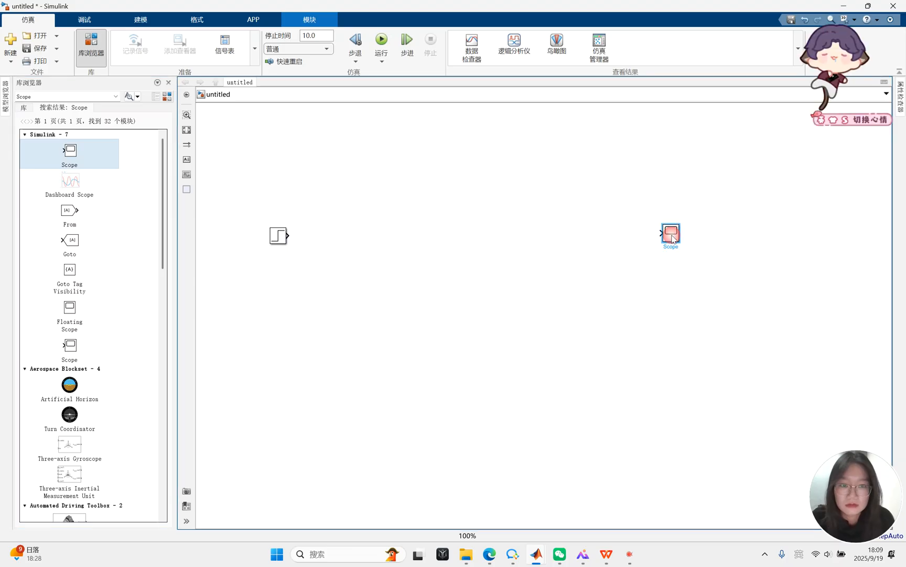
pyautogui.moveTo(85, 155); pyautogui.dragTo(371, 299)
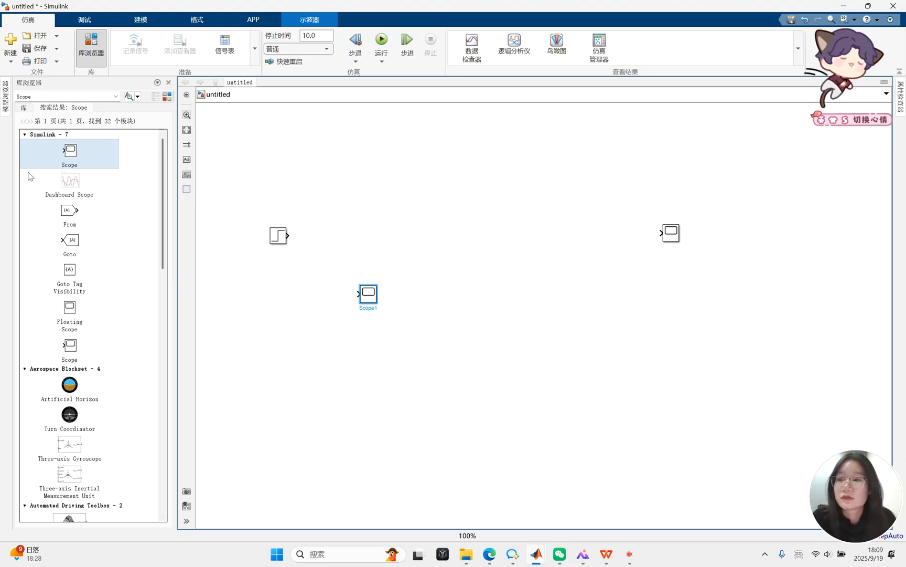
# Step: Search the library for "sum" and place a Sum block above and to the right of the Step block
pyautogui.click(46, 98)
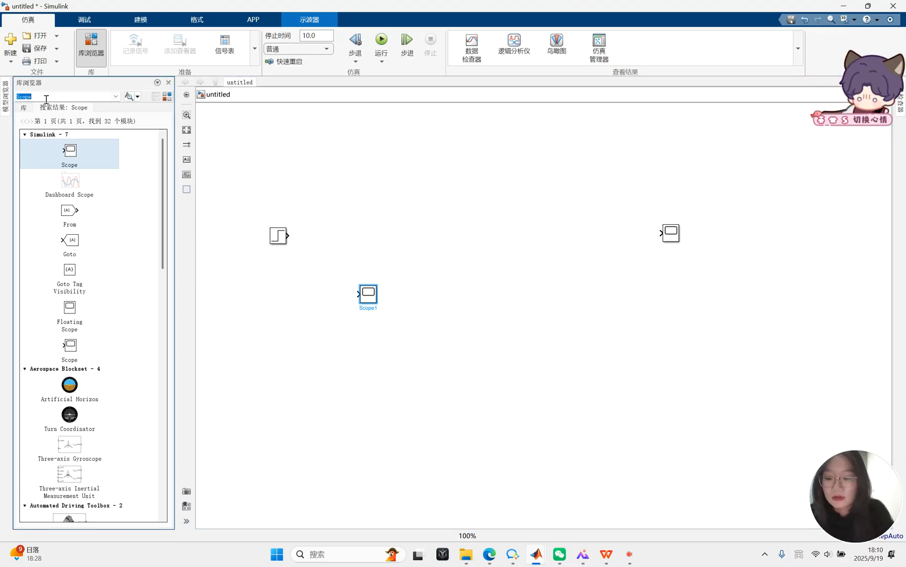
pyautogui.write('sum')
pyautogui.click(48, 107)
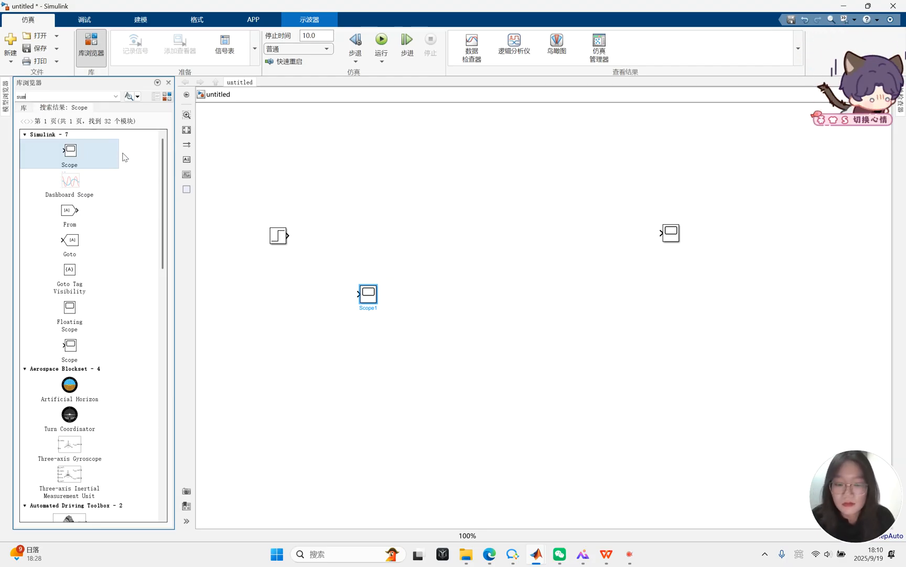
pyautogui.press('Return')
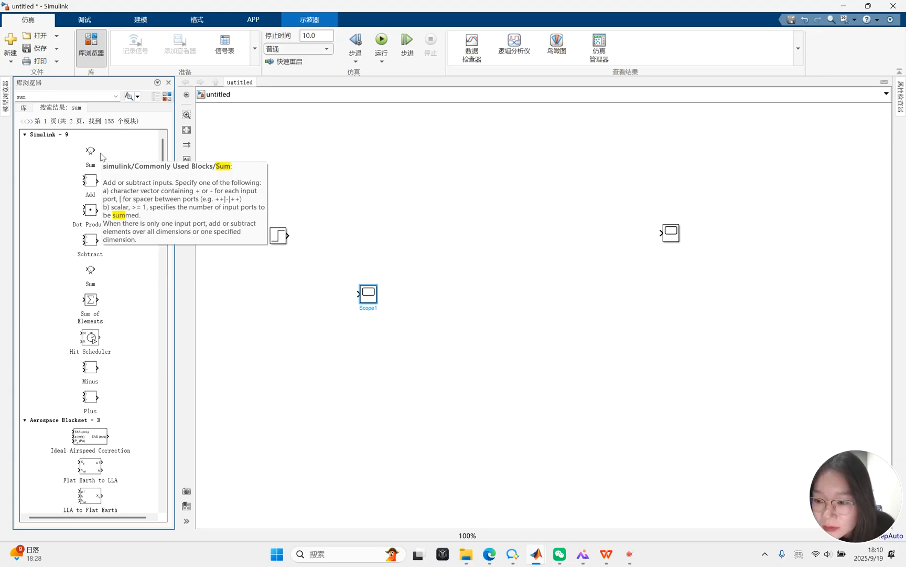
pyautogui.moveTo(100, 154); pyautogui.dragTo(376, 208)
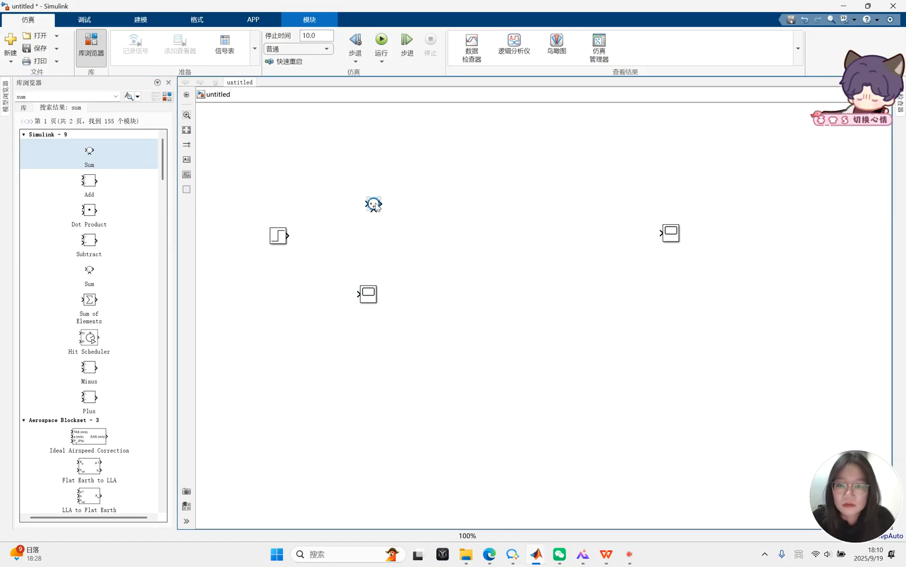
# Step: Set the Sum block's list of signs to -+ and apply the parameters
pyautogui.doubleClick(374, 205)
pyautogui.doubleClick(393, 209)
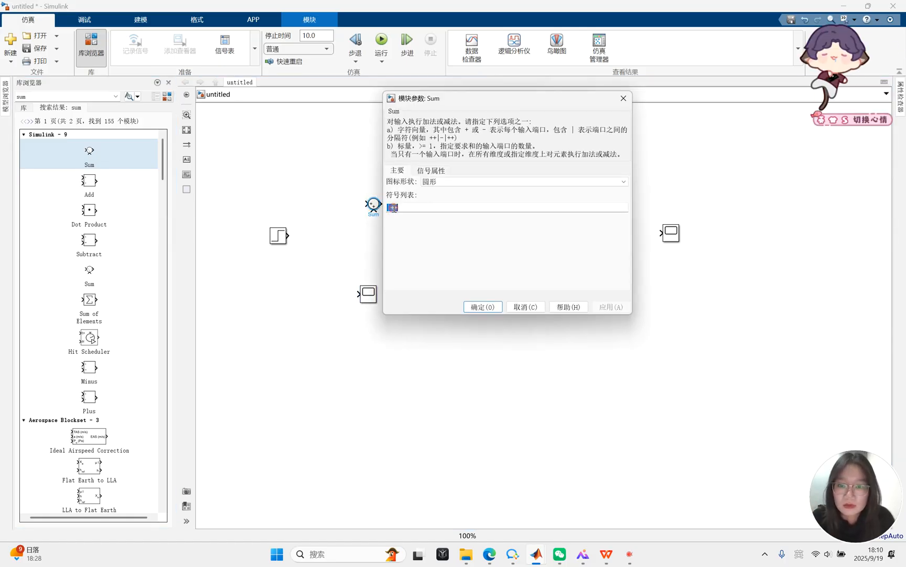
pyautogui.click(405, 208)
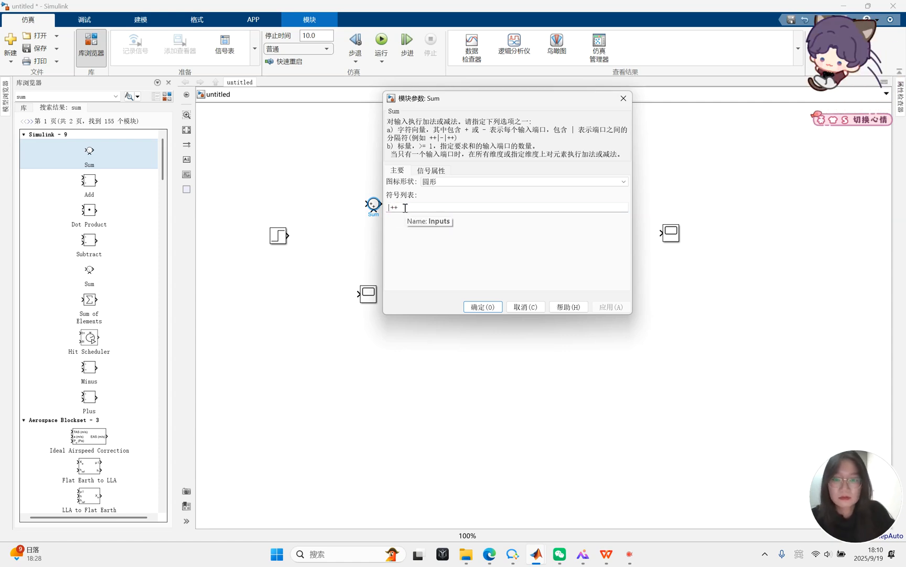
pyautogui.press('BackSpace')
pyautogui.press('BackSpace')
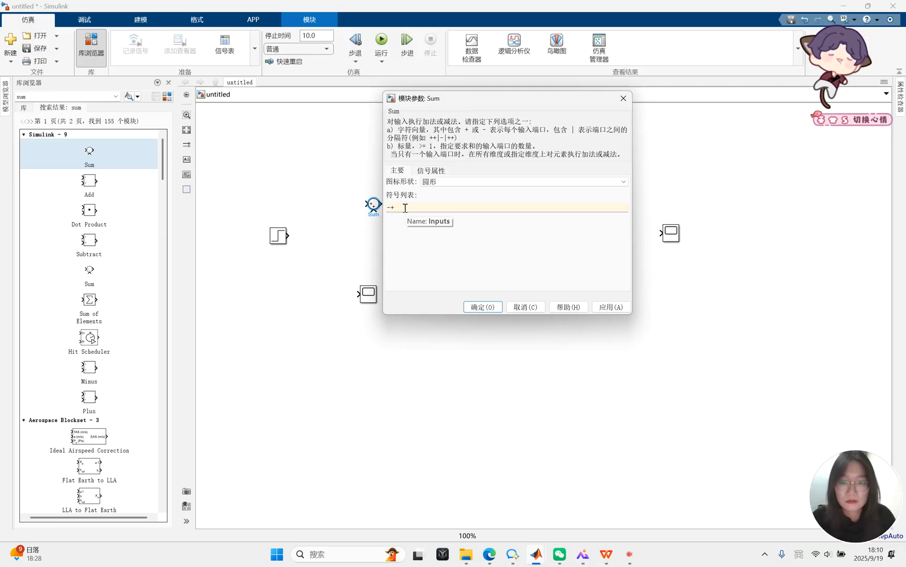
pyautogui.click(483, 307)
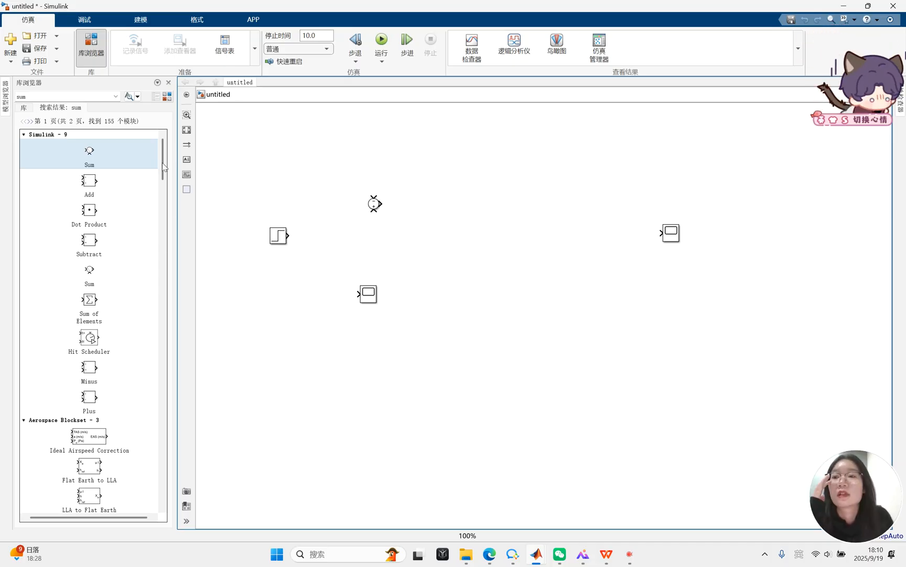
# Step: Search the library for Transfer Fcn and place the continuous Transfer Fcn block between the Sum block and the far-right Scope
pyautogui.doubleClick(43, 96)
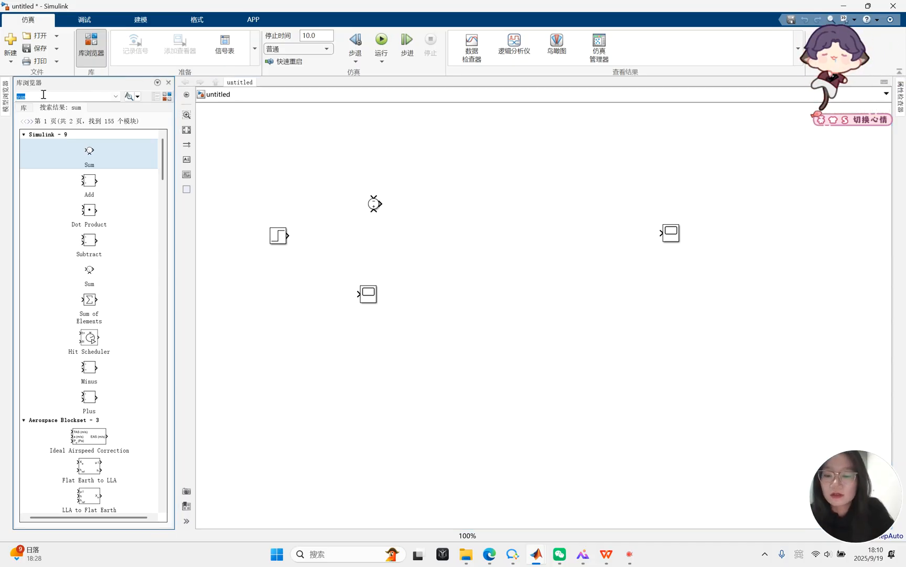
pyautogui.write('tr')
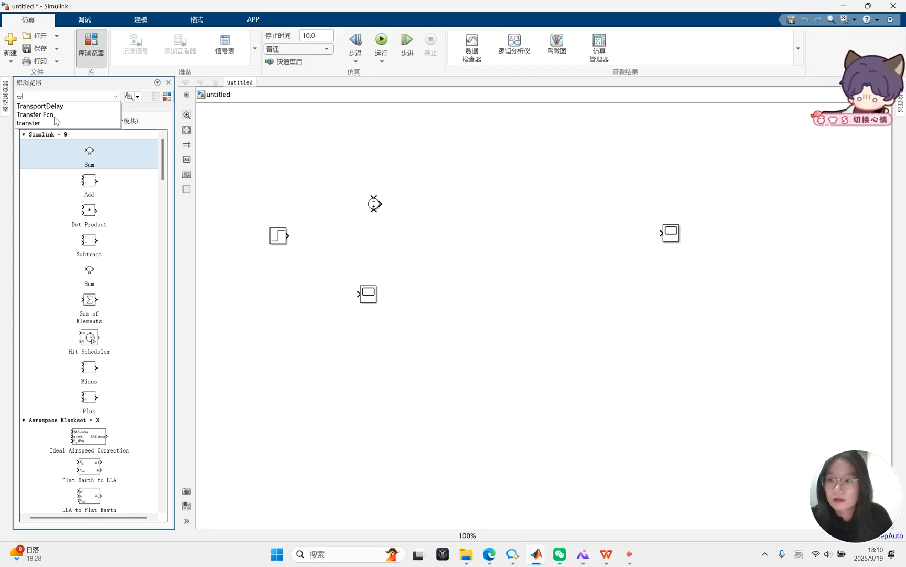
pyautogui.click(54, 115)
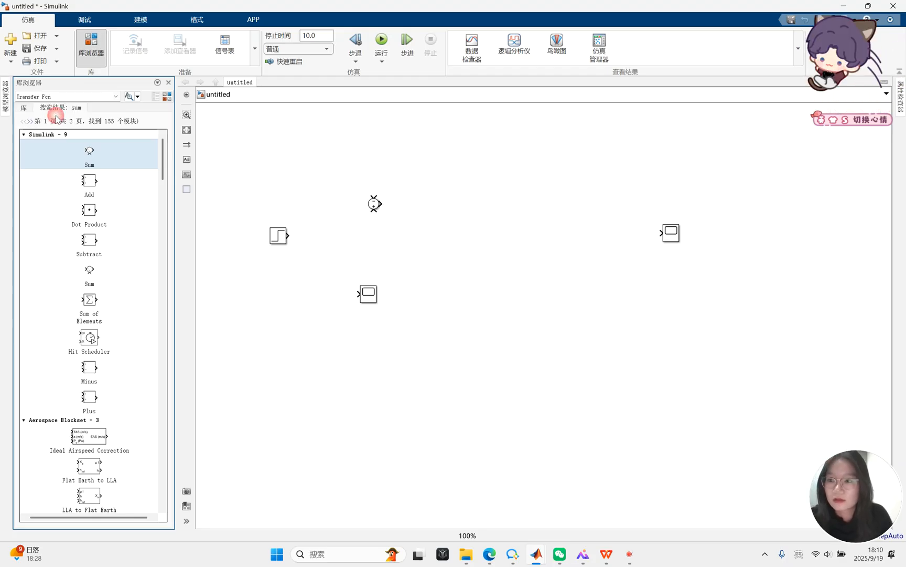
pyautogui.click(128, 96)
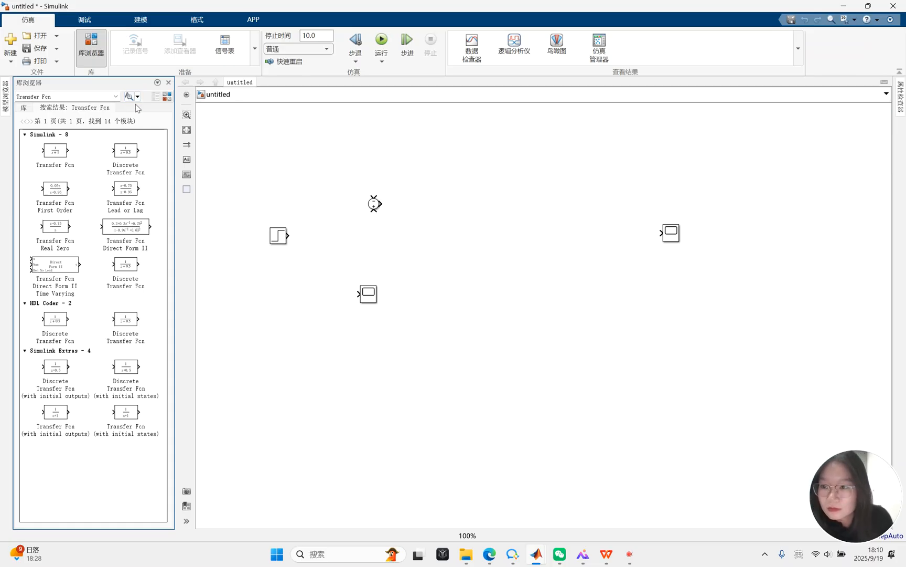
pyautogui.moveTo(78, 155); pyautogui.dragTo(529, 210)
# Step: Set the Transfer Fcn block's numerator coefficients to [523500]
pyautogui.doubleClick(528, 208)
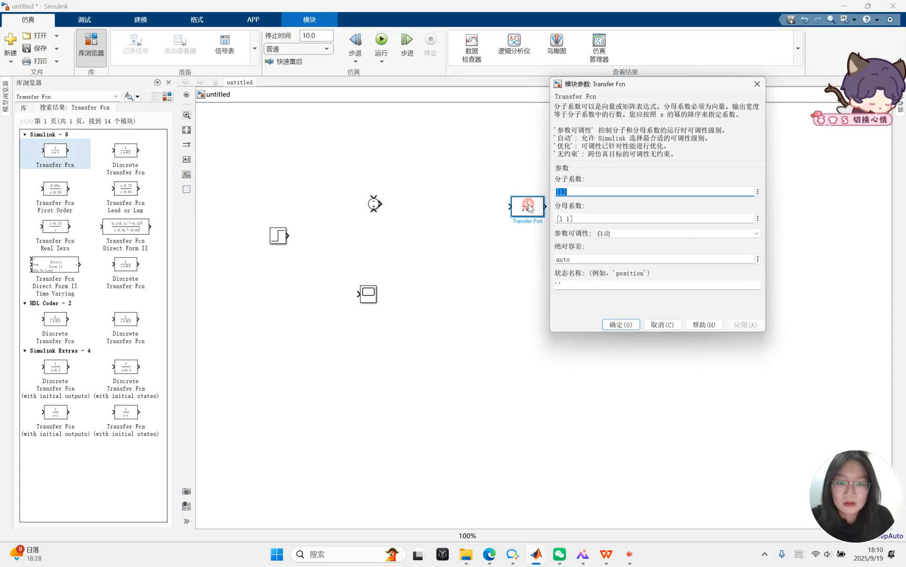
pyautogui.click(561, 192)
pyautogui.press('BackSpace')
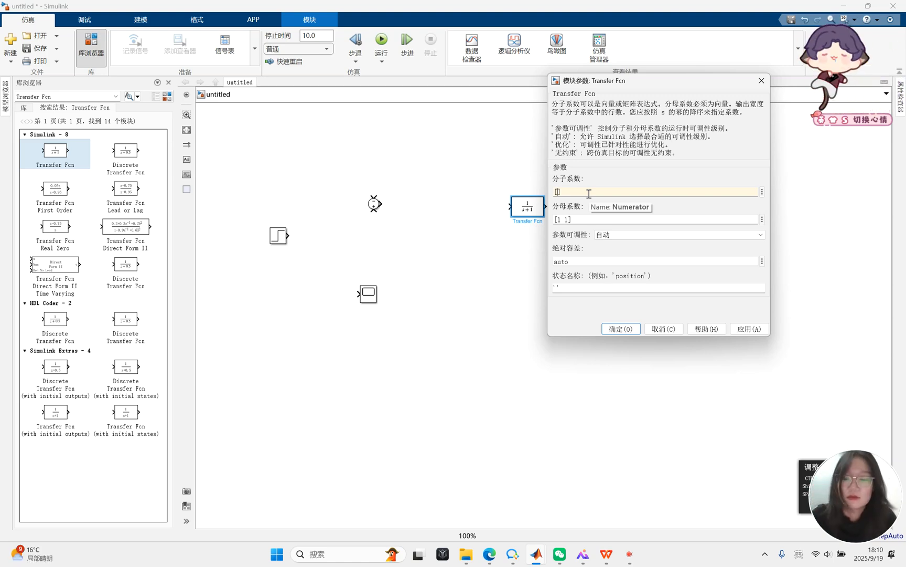
pyautogui.write('3')
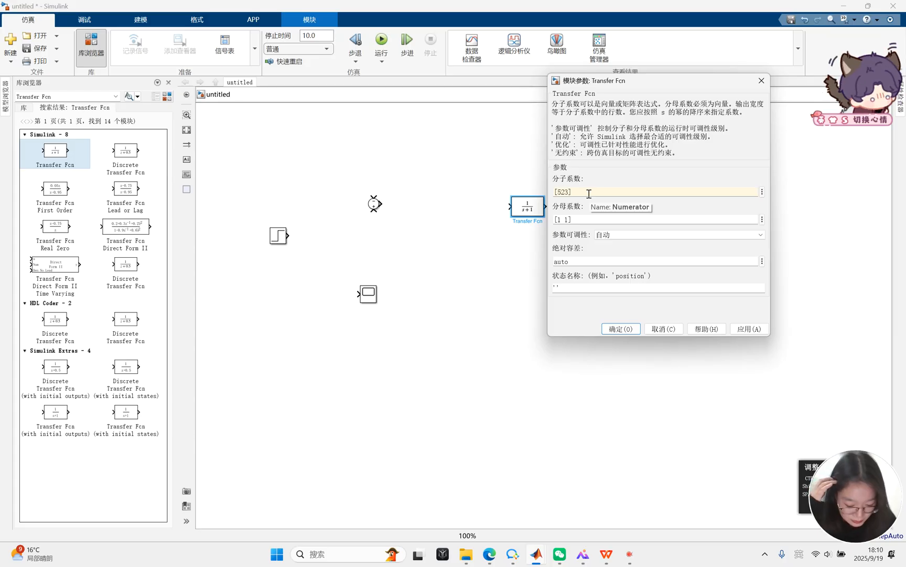
pyautogui.write('500')
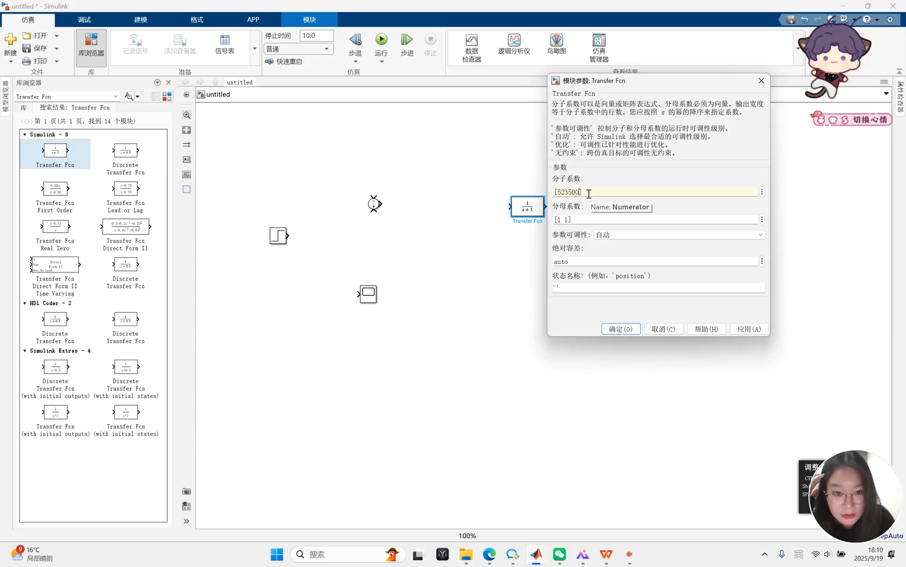
# Step: Set the Transfer Fcn block's denominator coefficients to [1 87.35 10470 0] and accept the parameters
pyautogui.tripleClick(562, 218)
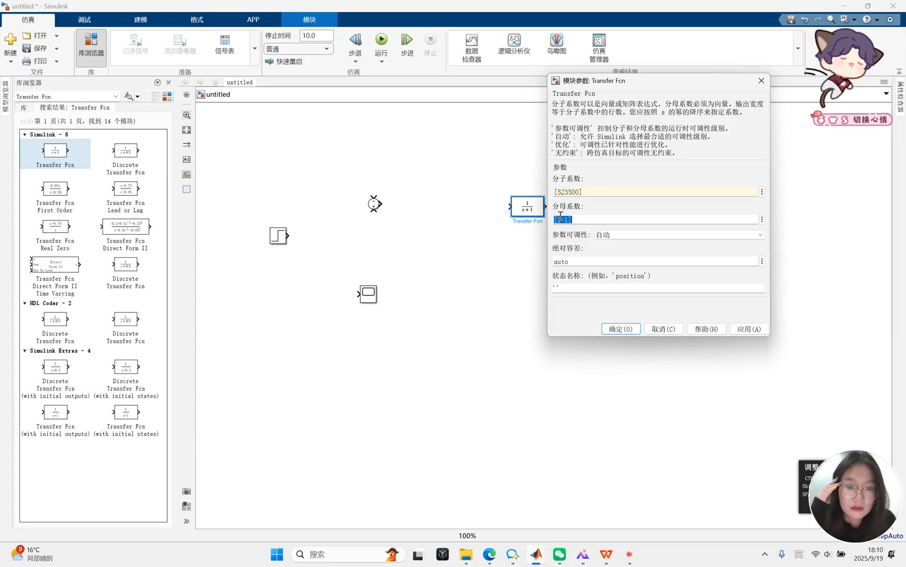
pyautogui.click(565, 221)
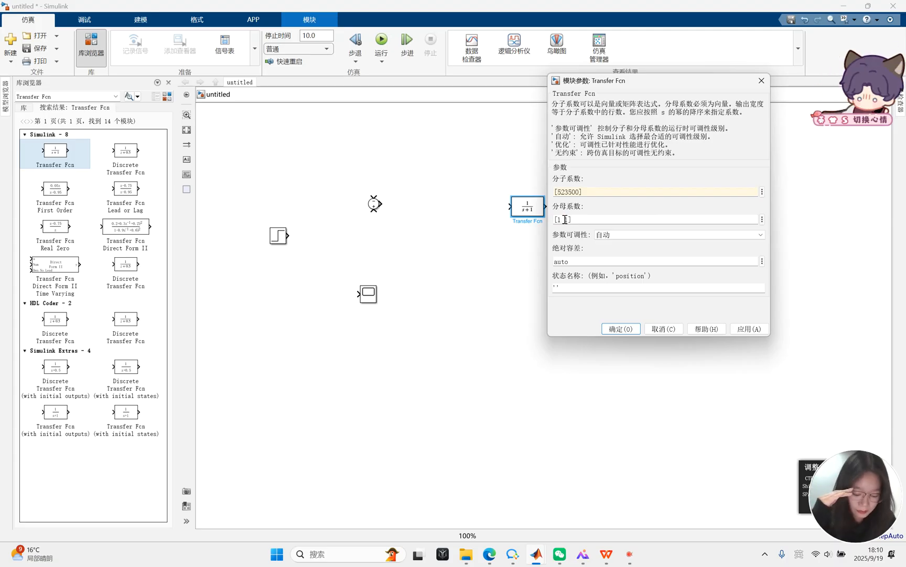
pyautogui.click(568, 220)
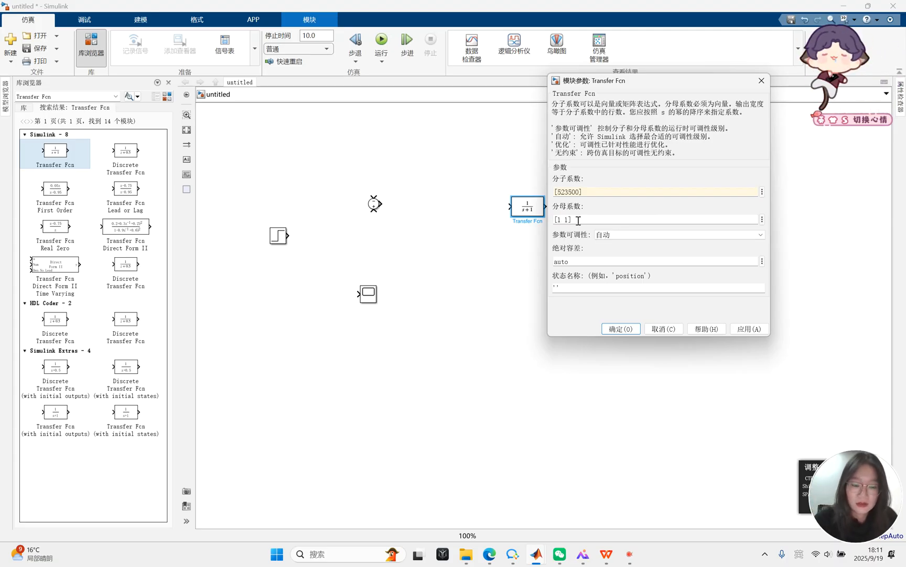
pyautogui.press('BackSpace')
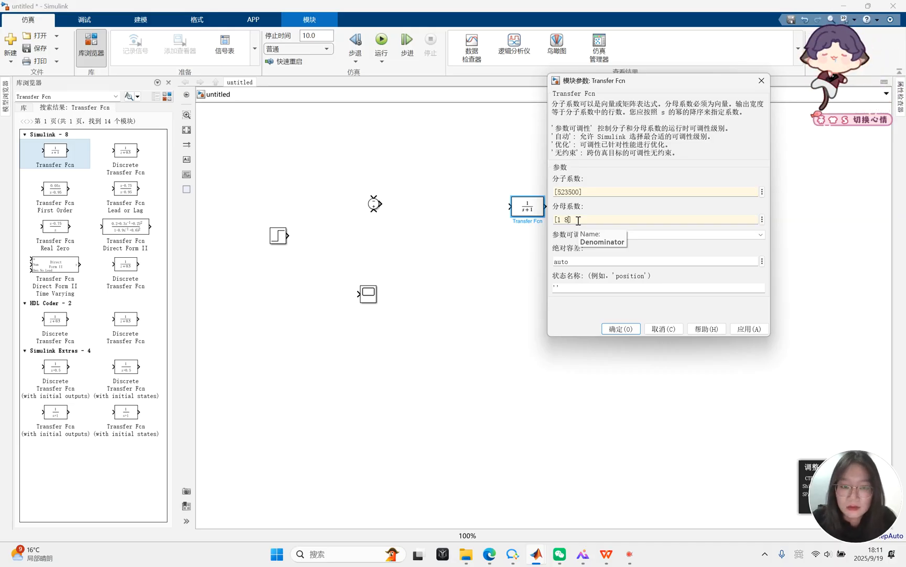
pyautogui.write('87.')
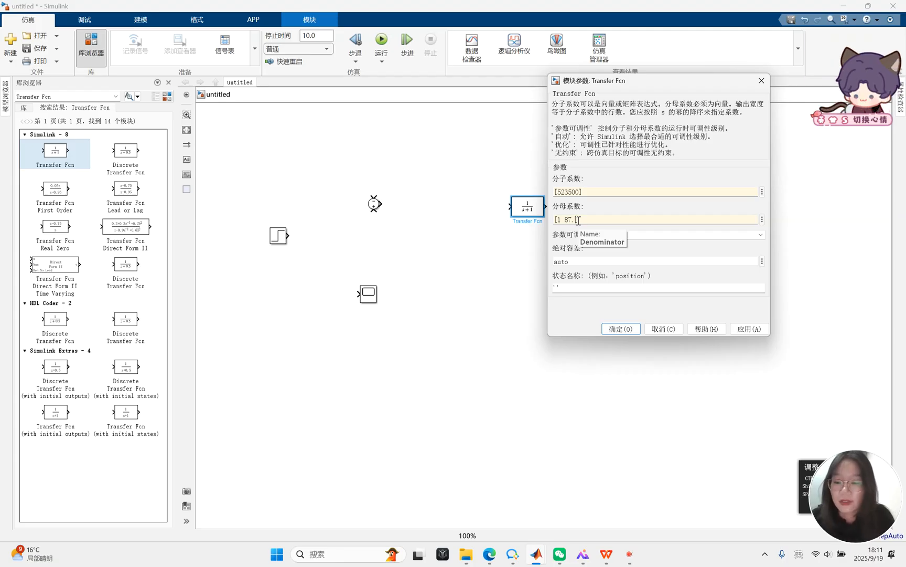
pyautogui.write('35 10')
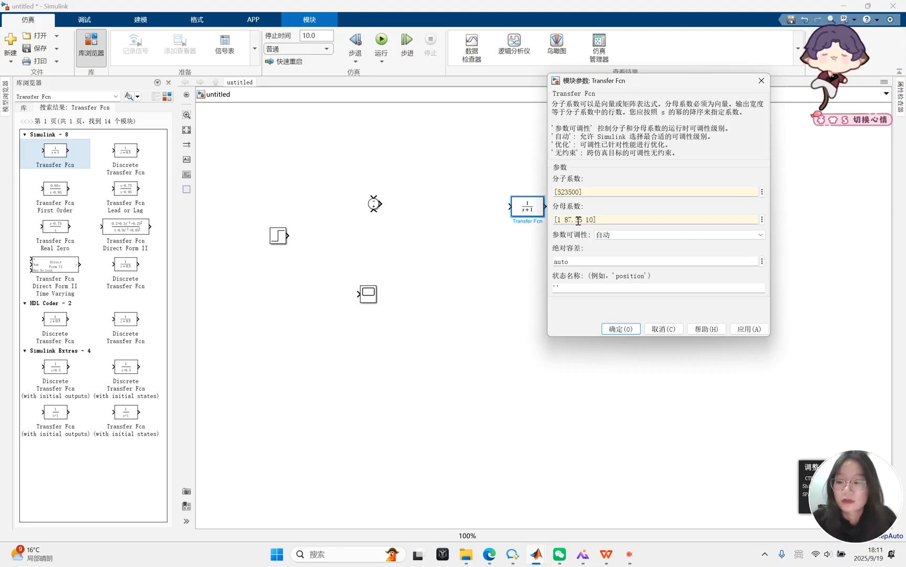
pyautogui.write('47')
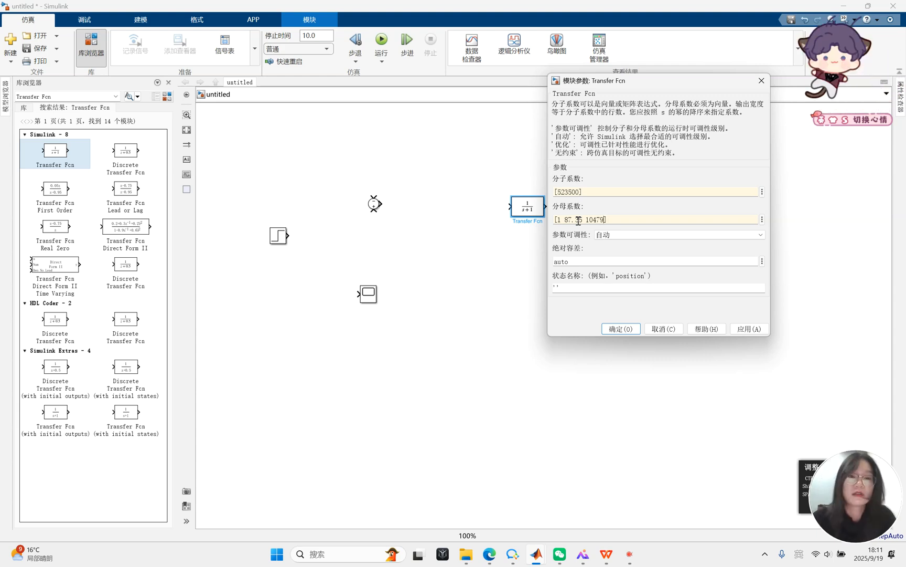
pyautogui.write('0 0')
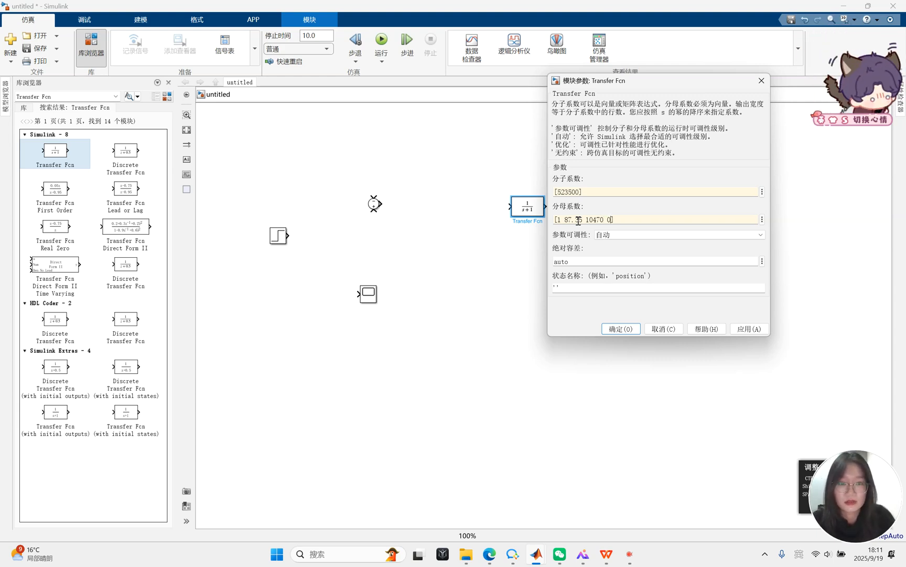
pyautogui.click(617, 331)
# Step: Enlarge the Transfer Fcn block so its full expression fits, and reposition it between the Sum block and the far-right Scope
pyautogui.moveTo(536, 213); pyautogui.dragTo(624, 232)
pyautogui.moveTo(586, 206); pyautogui.dragTo(552, 196)
pyautogui.click(629, 189)
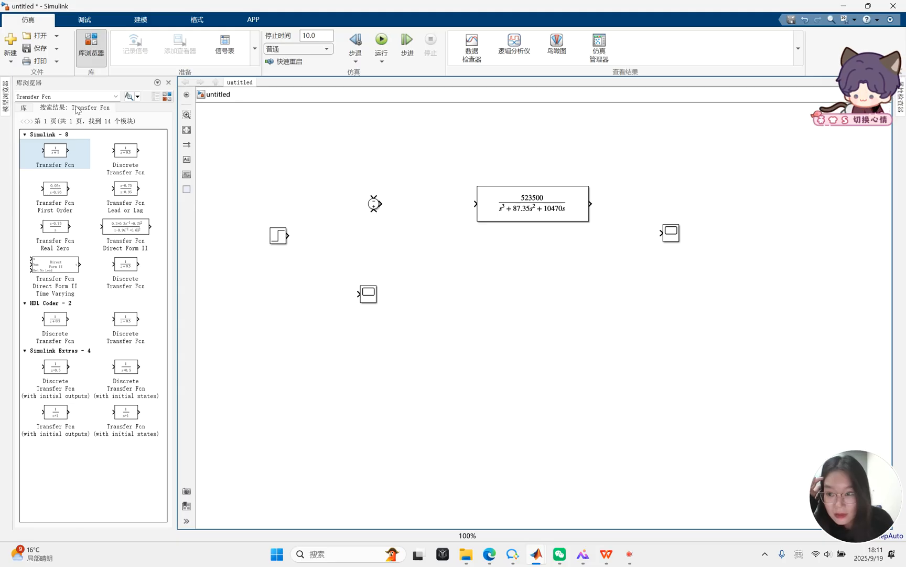
# Step: Search the library for PID and place a continuous PID Controller block between the Sum and Transfer Fcn blocks
pyautogui.click(62, 97)
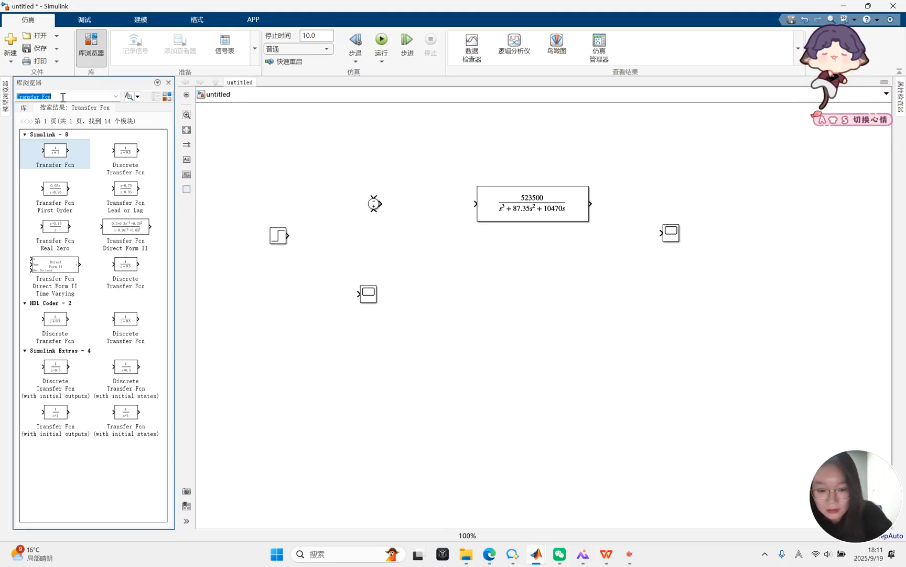
pyautogui.write('PID')
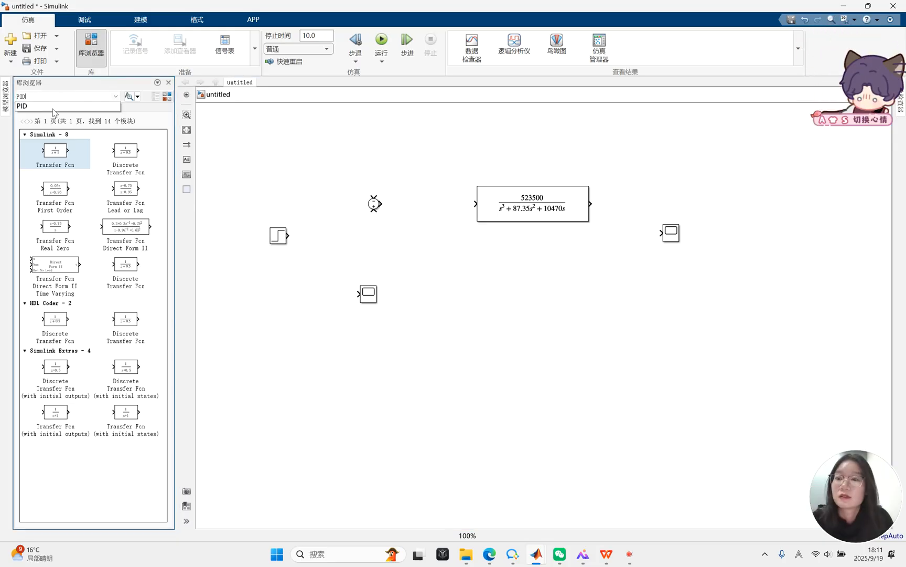
pyautogui.click(59, 107)
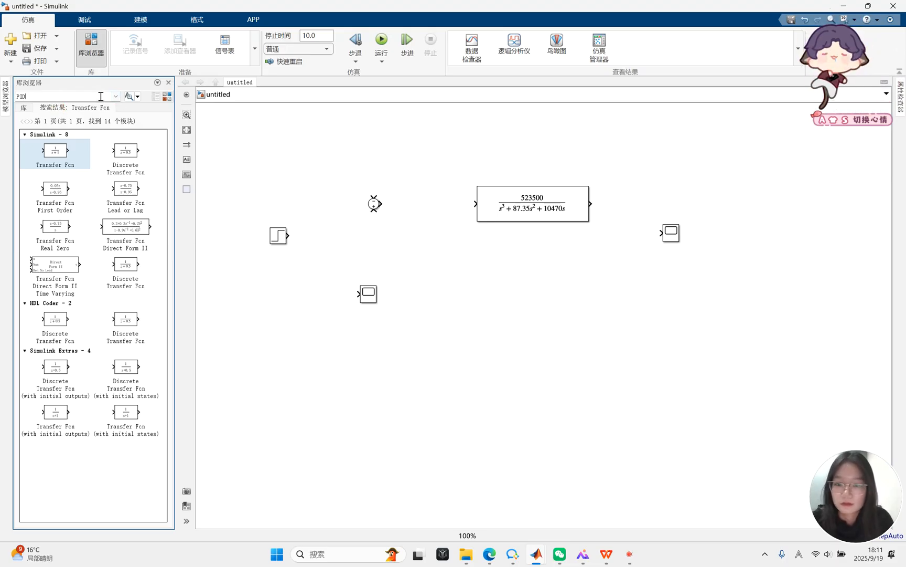
pyautogui.press('Return')
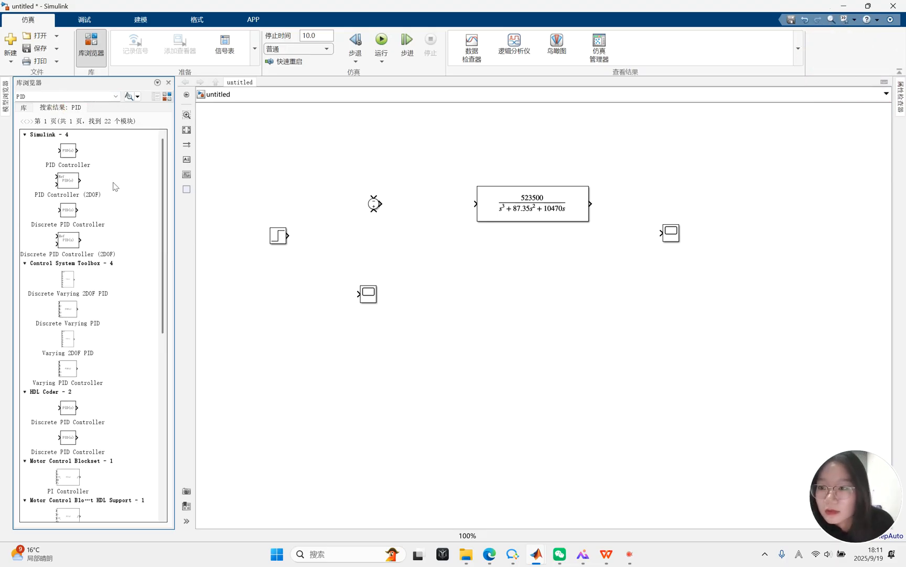
pyautogui.moveTo(74, 153); pyautogui.dragTo(435, 211)
# Step: Shift the Sum block to the left and align the PID Controller block with its output
pyautogui.moveTo(374, 203); pyautogui.dragTo(337, 204)
pyautogui.moveTo(428, 206); pyautogui.dragTo(415, 207)
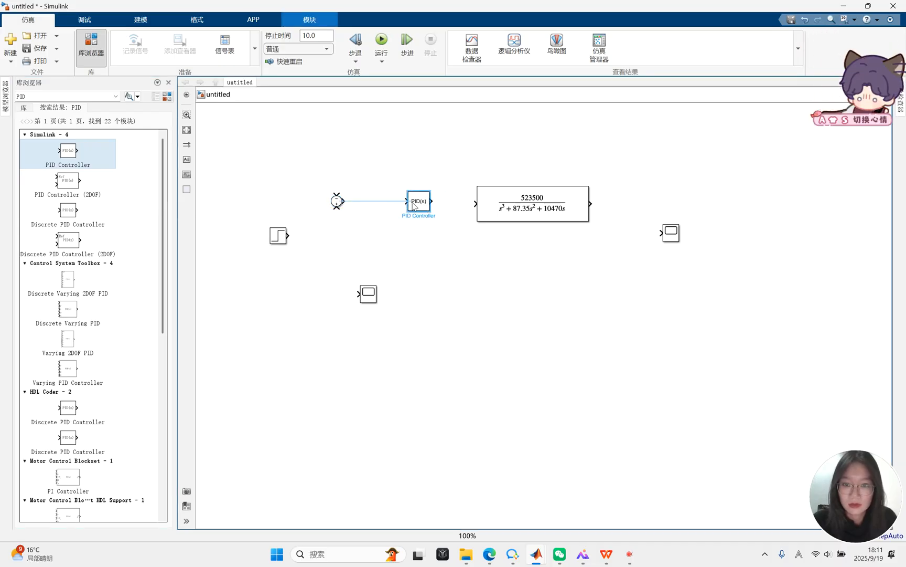
pyautogui.click(456, 209)
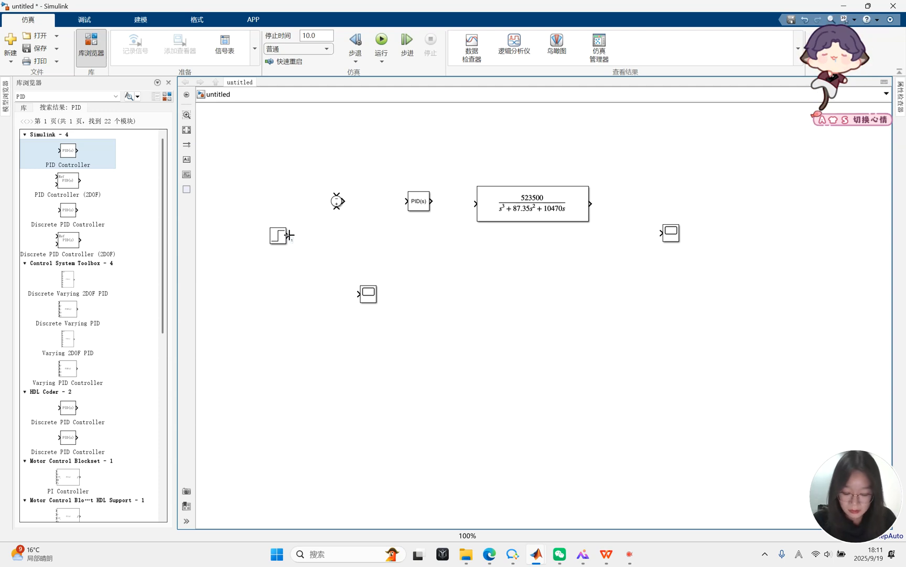
# Step: Connect the Step block's output to the far-right Scope and align the two blocks so the signal line runs straight
pyautogui.moveTo(289, 235); pyautogui.dragTo(718, 247)
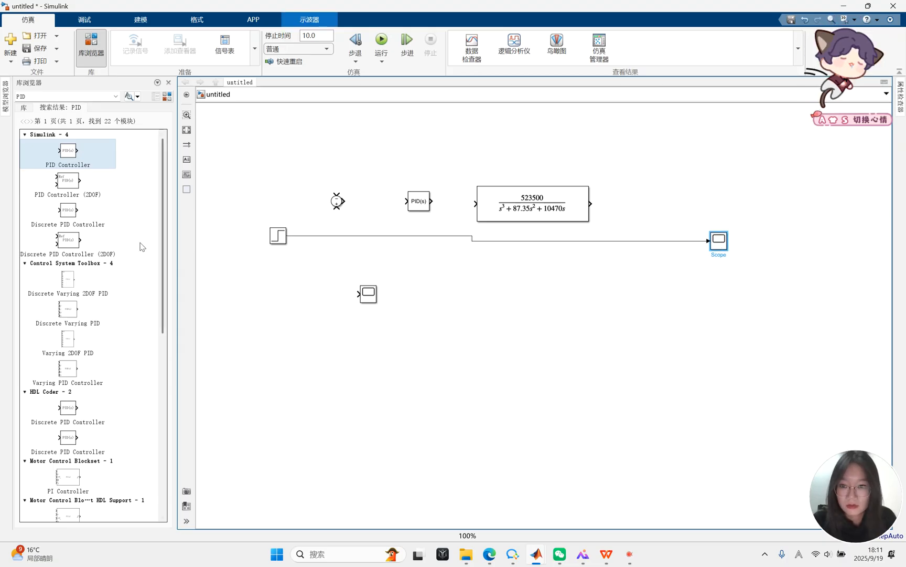
pyautogui.moveTo(278, 235); pyautogui.dragTo(278, 240)
pyautogui.click(470, 269)
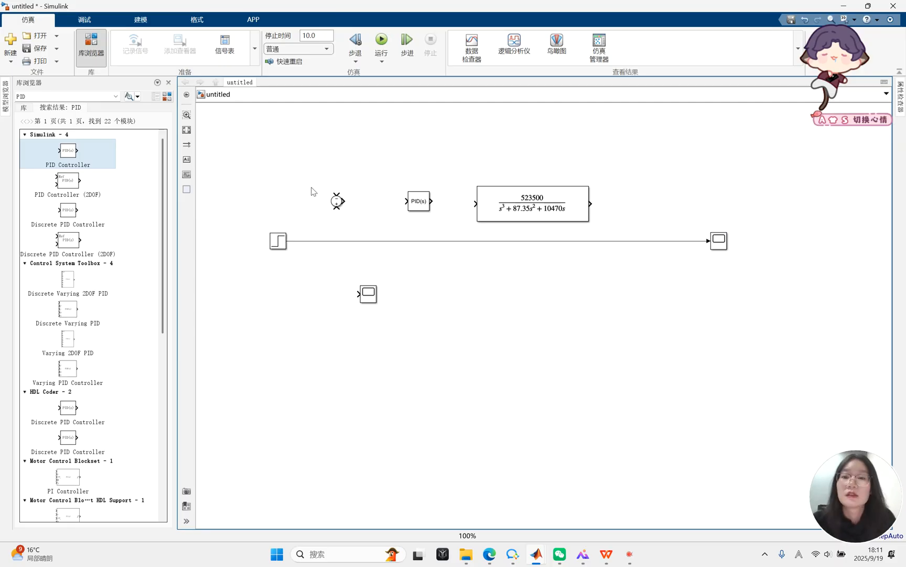
# Step: Wire the forward path from the Sum block through the PID Controller and Transfer Fcn to the far-right Scope
pyautogui.moveTo(341, 201); pyautogui.dragTo(475, 203)
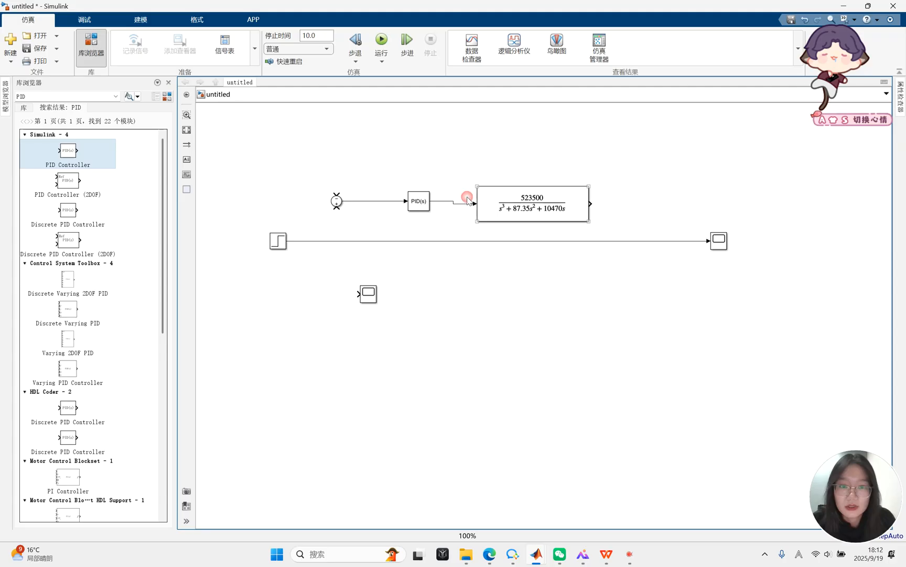
pyautogui.moveTo(614, 203); pyautogui.dragTo(717, 240)
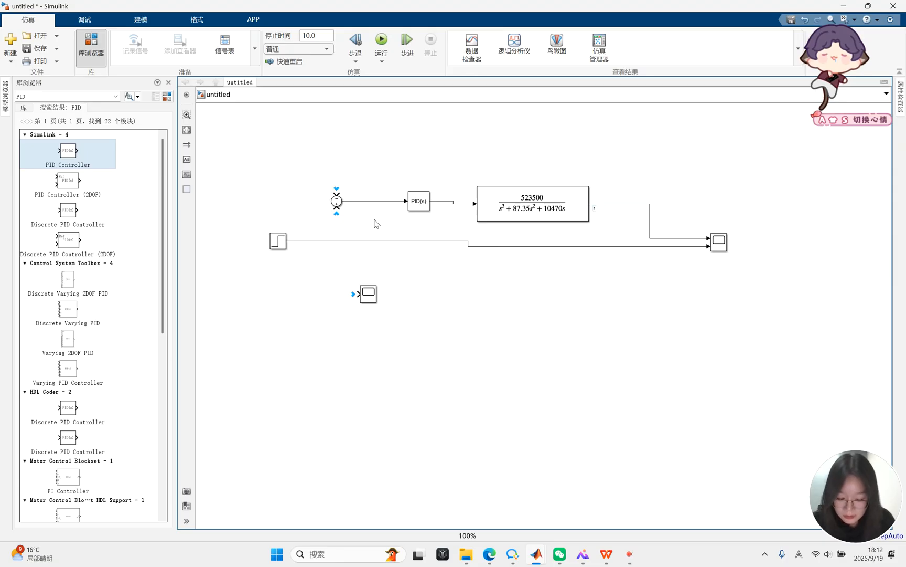
# Step: Branch the Step signal to the Sum block's lower input and the lower Scope, and feed the Transfer Fcn output back to the Sum's upper input
pyautogui.moveTo(336, 212); pyautogui.dragTo(337, 229)
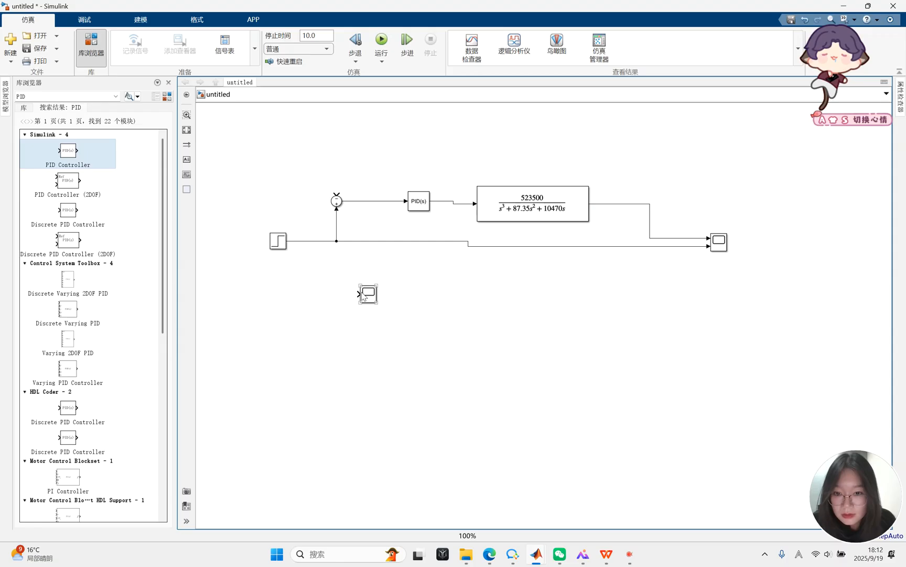
pyautogui.moveTo(358, 294)
pyautogui.mouseDown()
pyautogui.moveTo(328, 290)
pyautogui.moveTo(310, 241)
pyautogui.mouseUp()
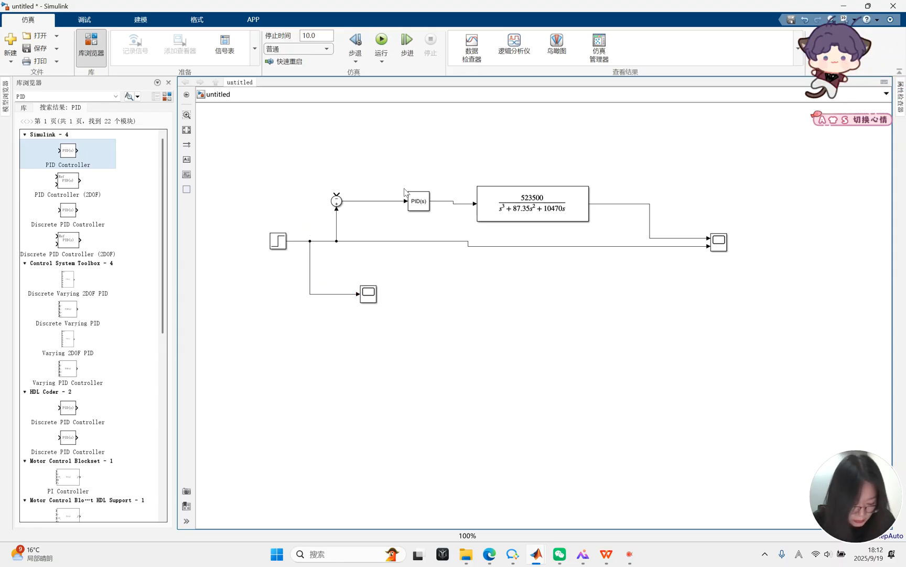
pyautogui.moveTo(337, 194)
pyautogui.mouseDown()
pyautogui.moveTo(361, 169)
pyautogui.moveTo(639, 174)
pyautogui.moveTo(675, 208)
pyautogui.moveTo(680, 238)
pyautogui.moveTo(654, 189)
pyautogui.moveTo(628, 204)
pyautogui.mouseUp()
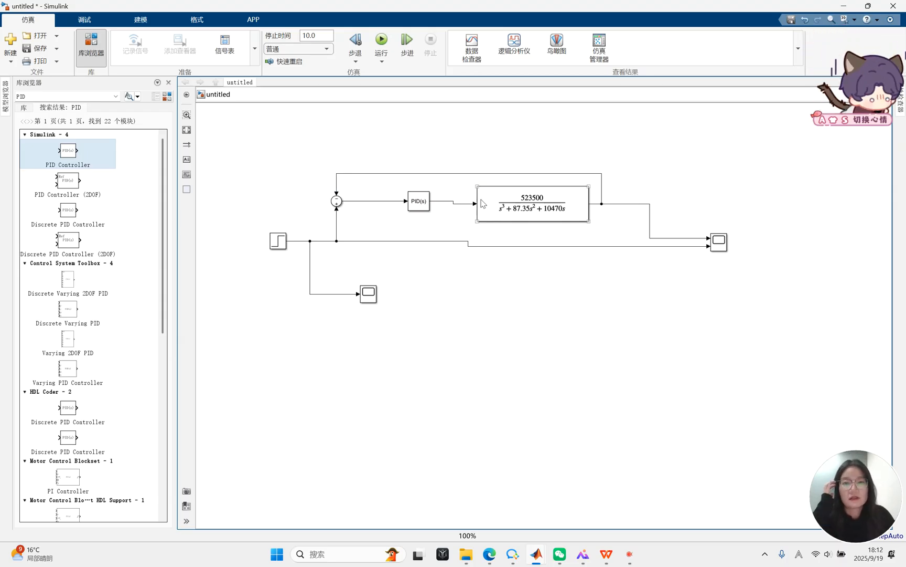
# Step: Set the PID Controller gains to P 0.8, I 0.03 and D 0.01 and accept the parameters
pyautogui.doubleClick(417, 203)
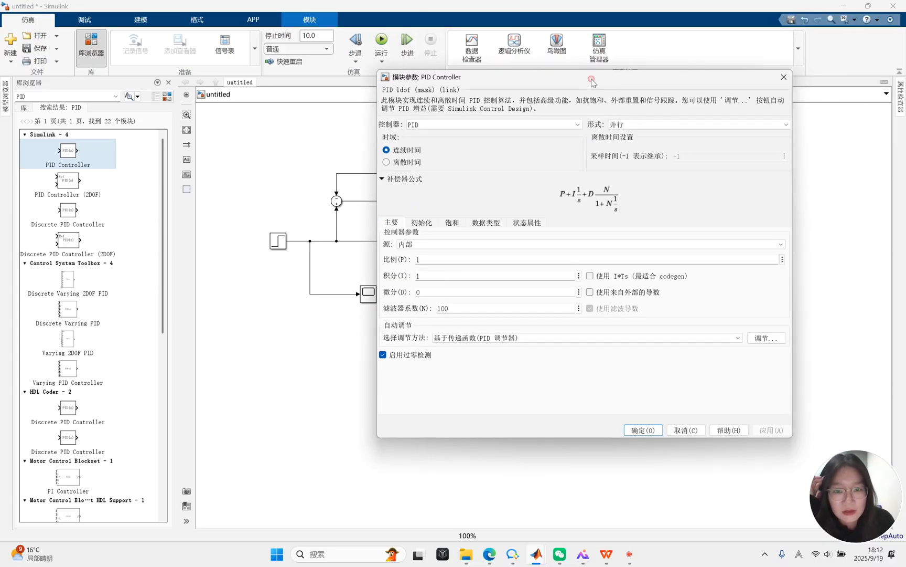
pyautogui.doubleClick(447, 257)
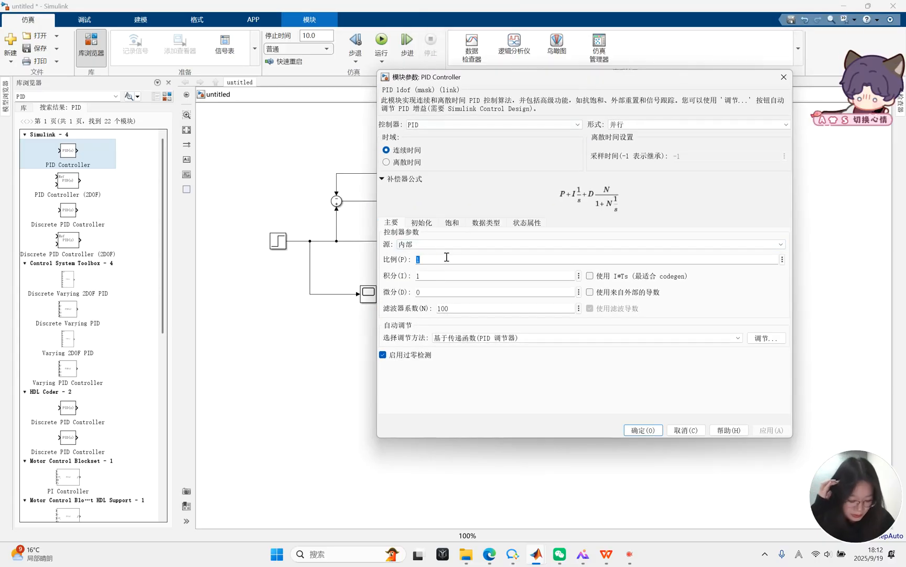
pyautogui.write('0.8')
pyautogui.doubleClick(434, 275)
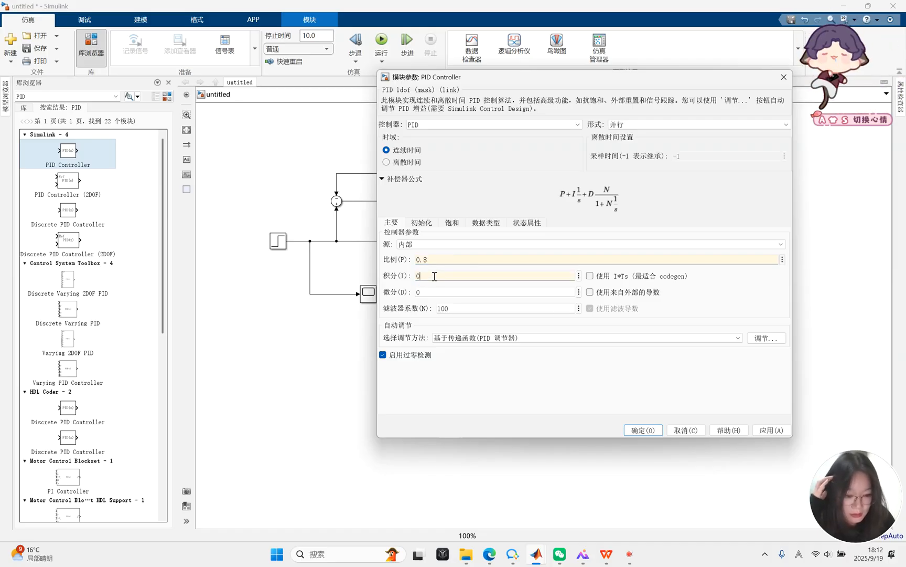
pyautogui.doubleClick(435, 292)
pyautogui.write('0.01')
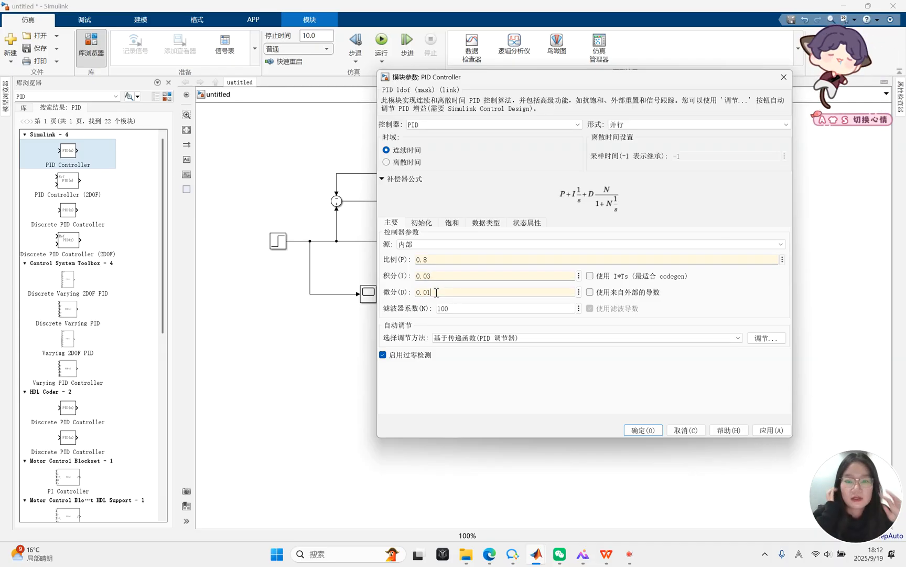
pyautogui.click(656, 429)
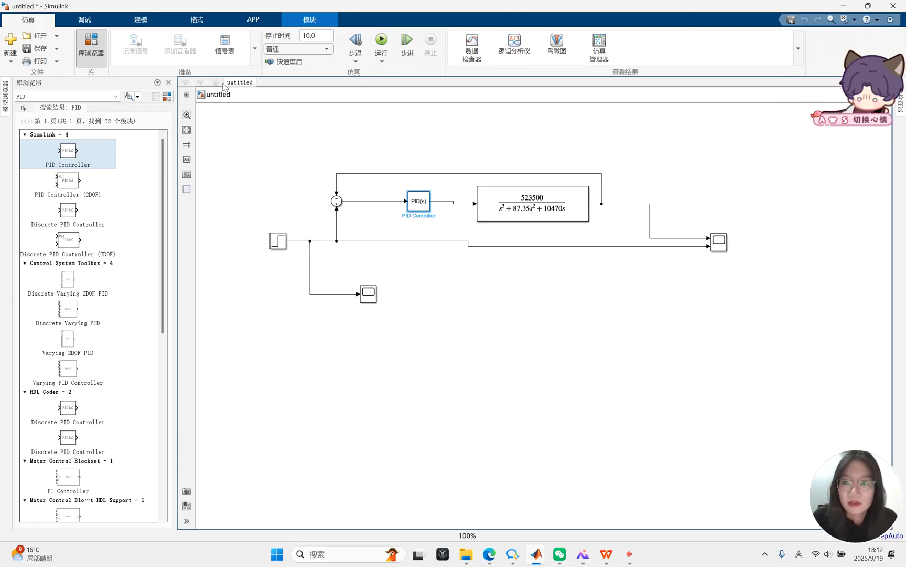
# Step: Set the simulation stop time to 5 and run the model
pyautogui.click(320, 37)
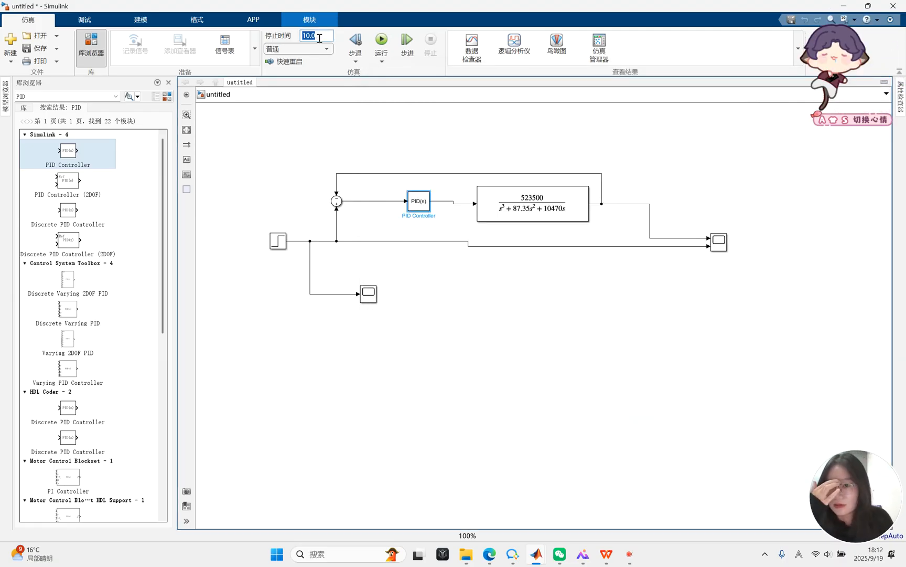
pyautogui.write('5')
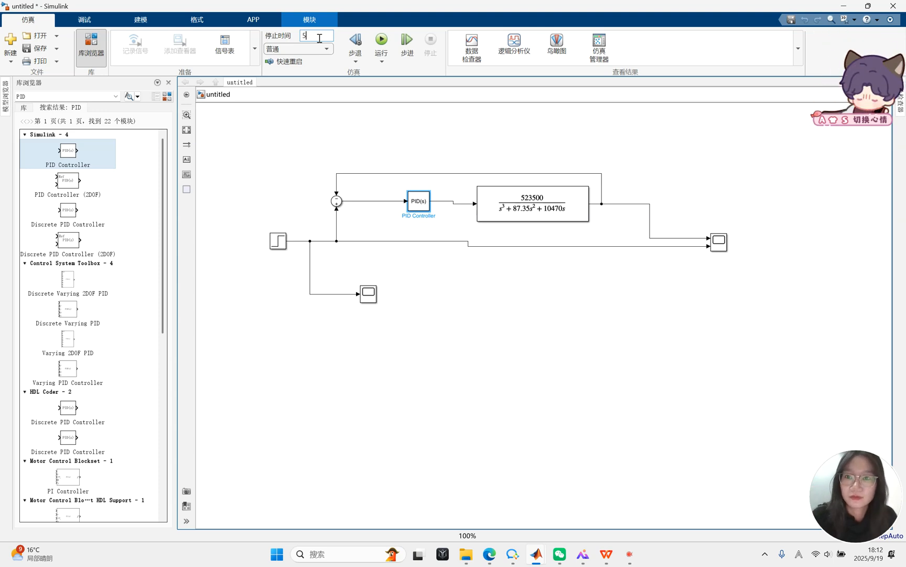
pyautogui.click(381, 41)
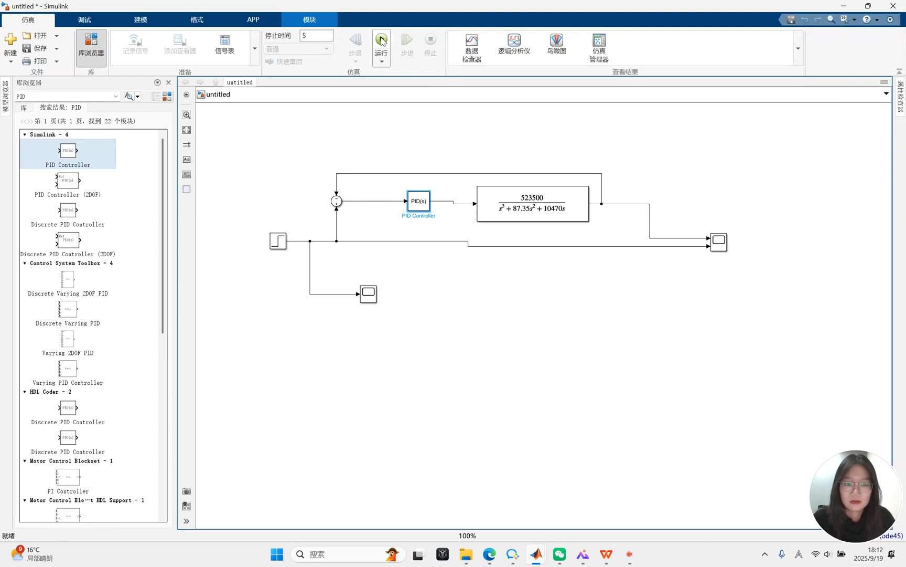
# Step: Examine the closed-loop step response in the far-right Scope and close its window
pyautogui.click(720, 250)
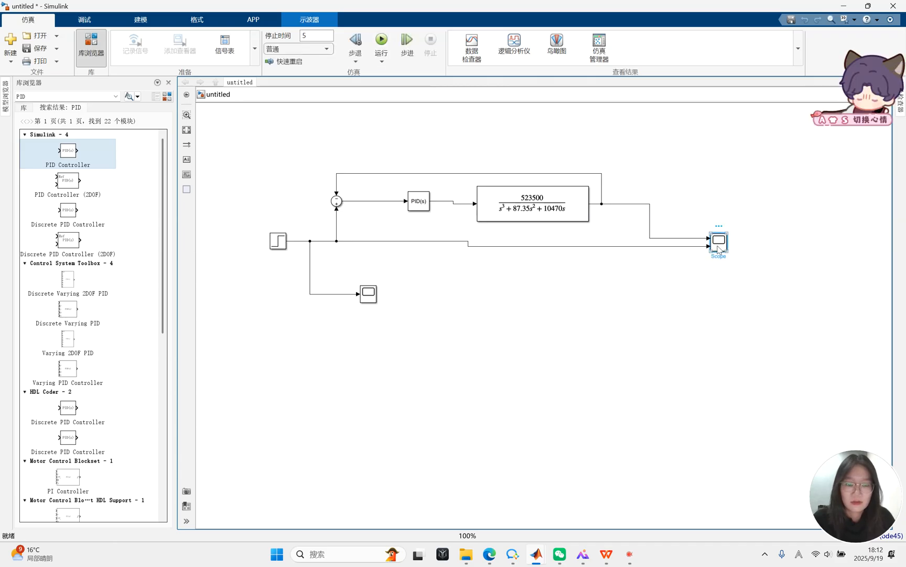
pyautogui.doubleClick(719, 249)
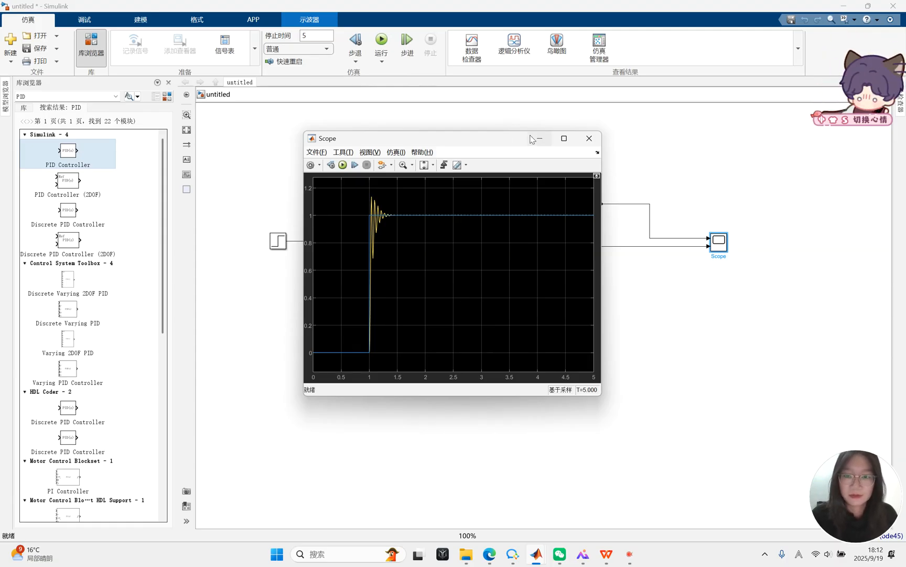
pyautogui.click(589, 138)
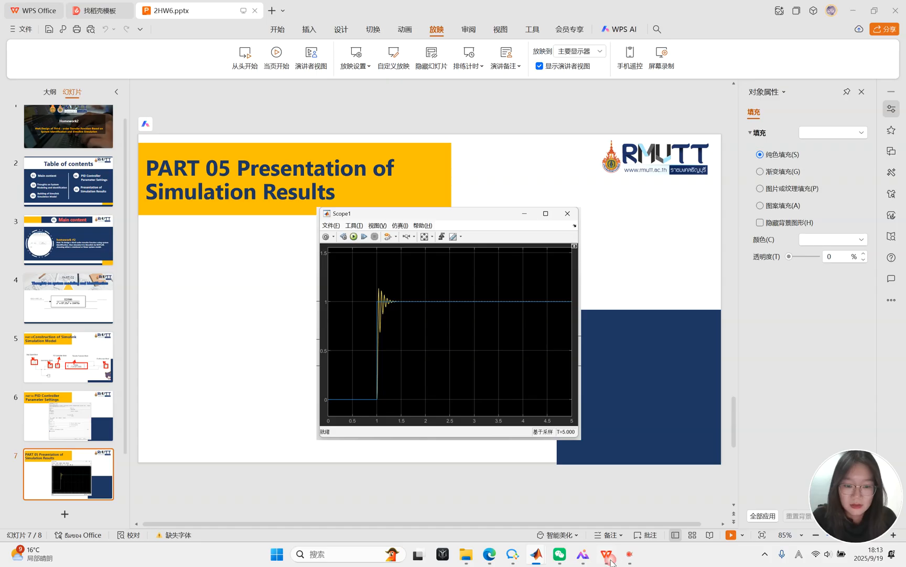
# Step: Switch to the 2HW6.pptx presentation in WPS Office and view the Simulink model construction slide and the closing THANK YOU slide
pyautogui.click(606, 553)
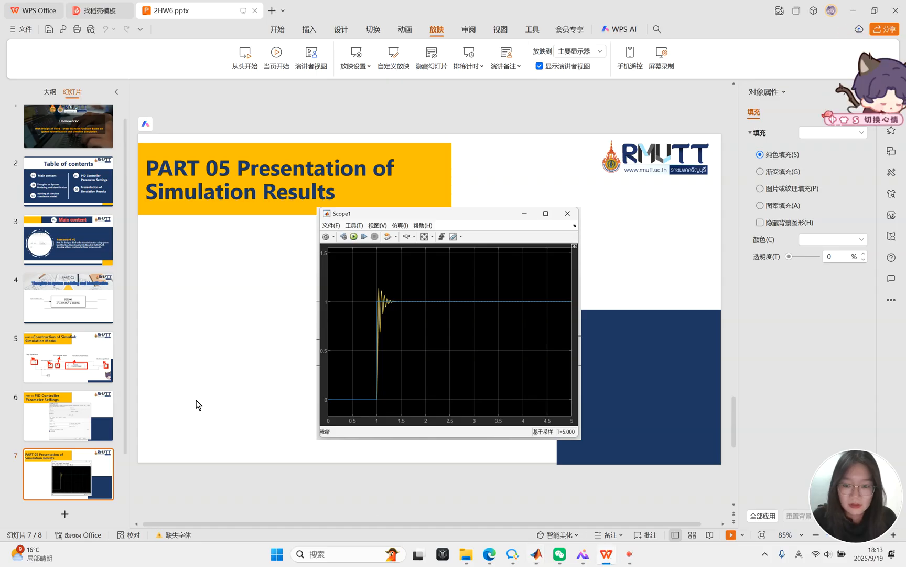
pyautogui.scroll(-1, 85, 484)
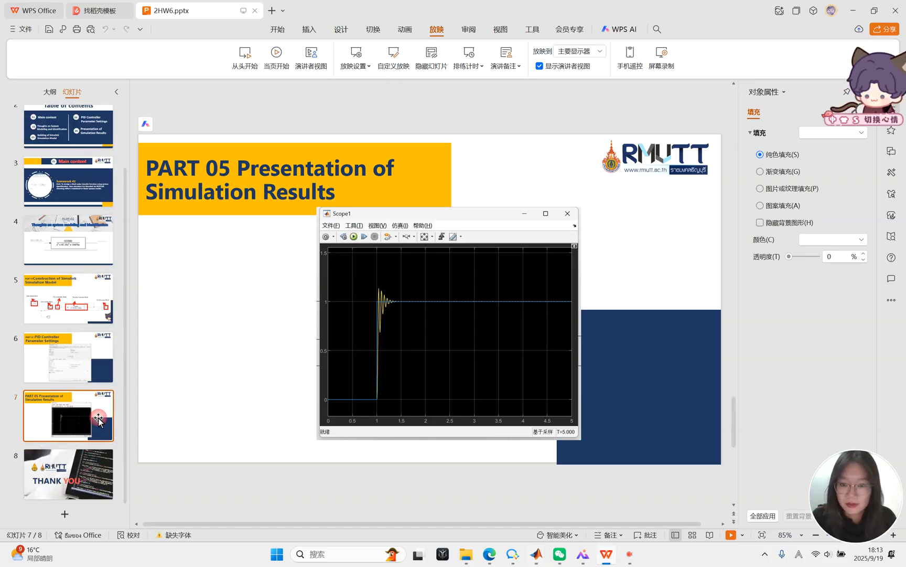
pyautogui.click(70, 309)
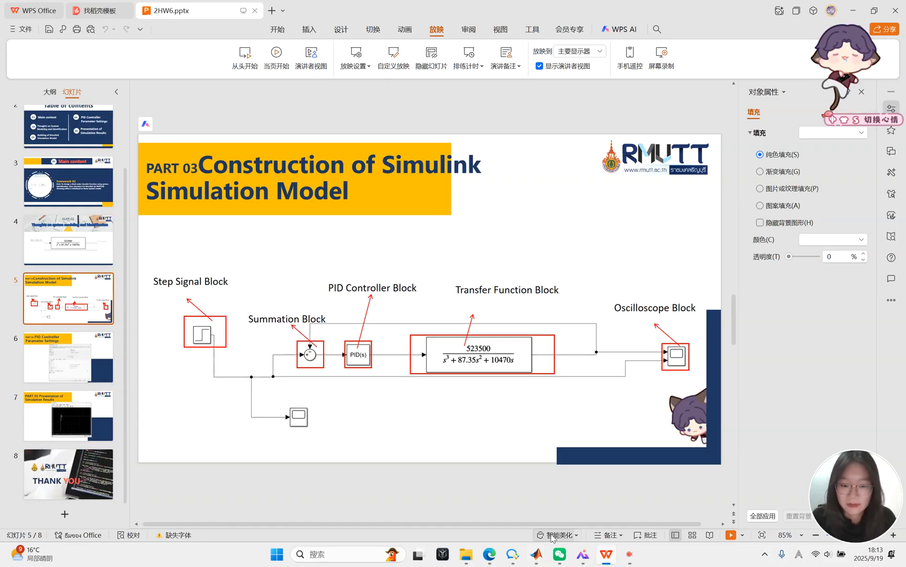
pyautogui.moveTo(540, 561)
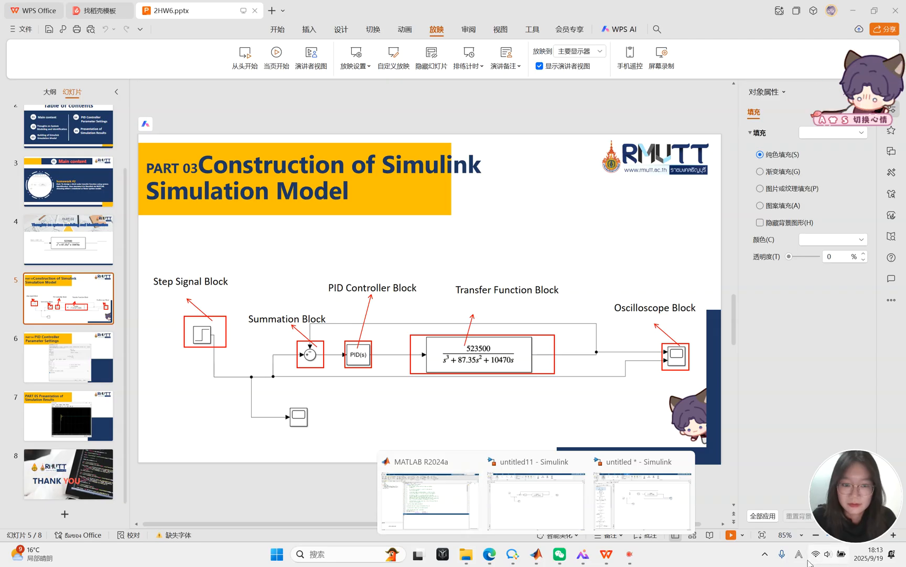
pyautogui.click(68, 473)
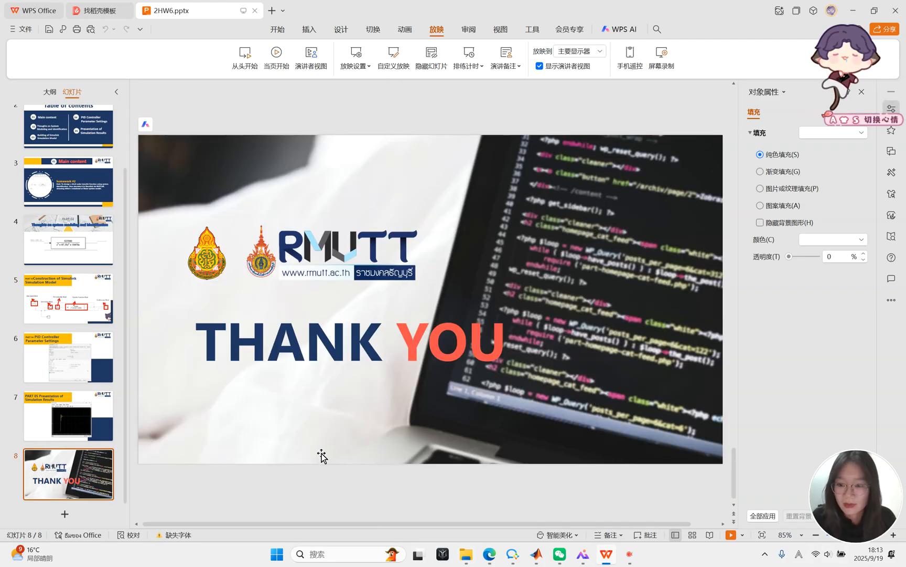